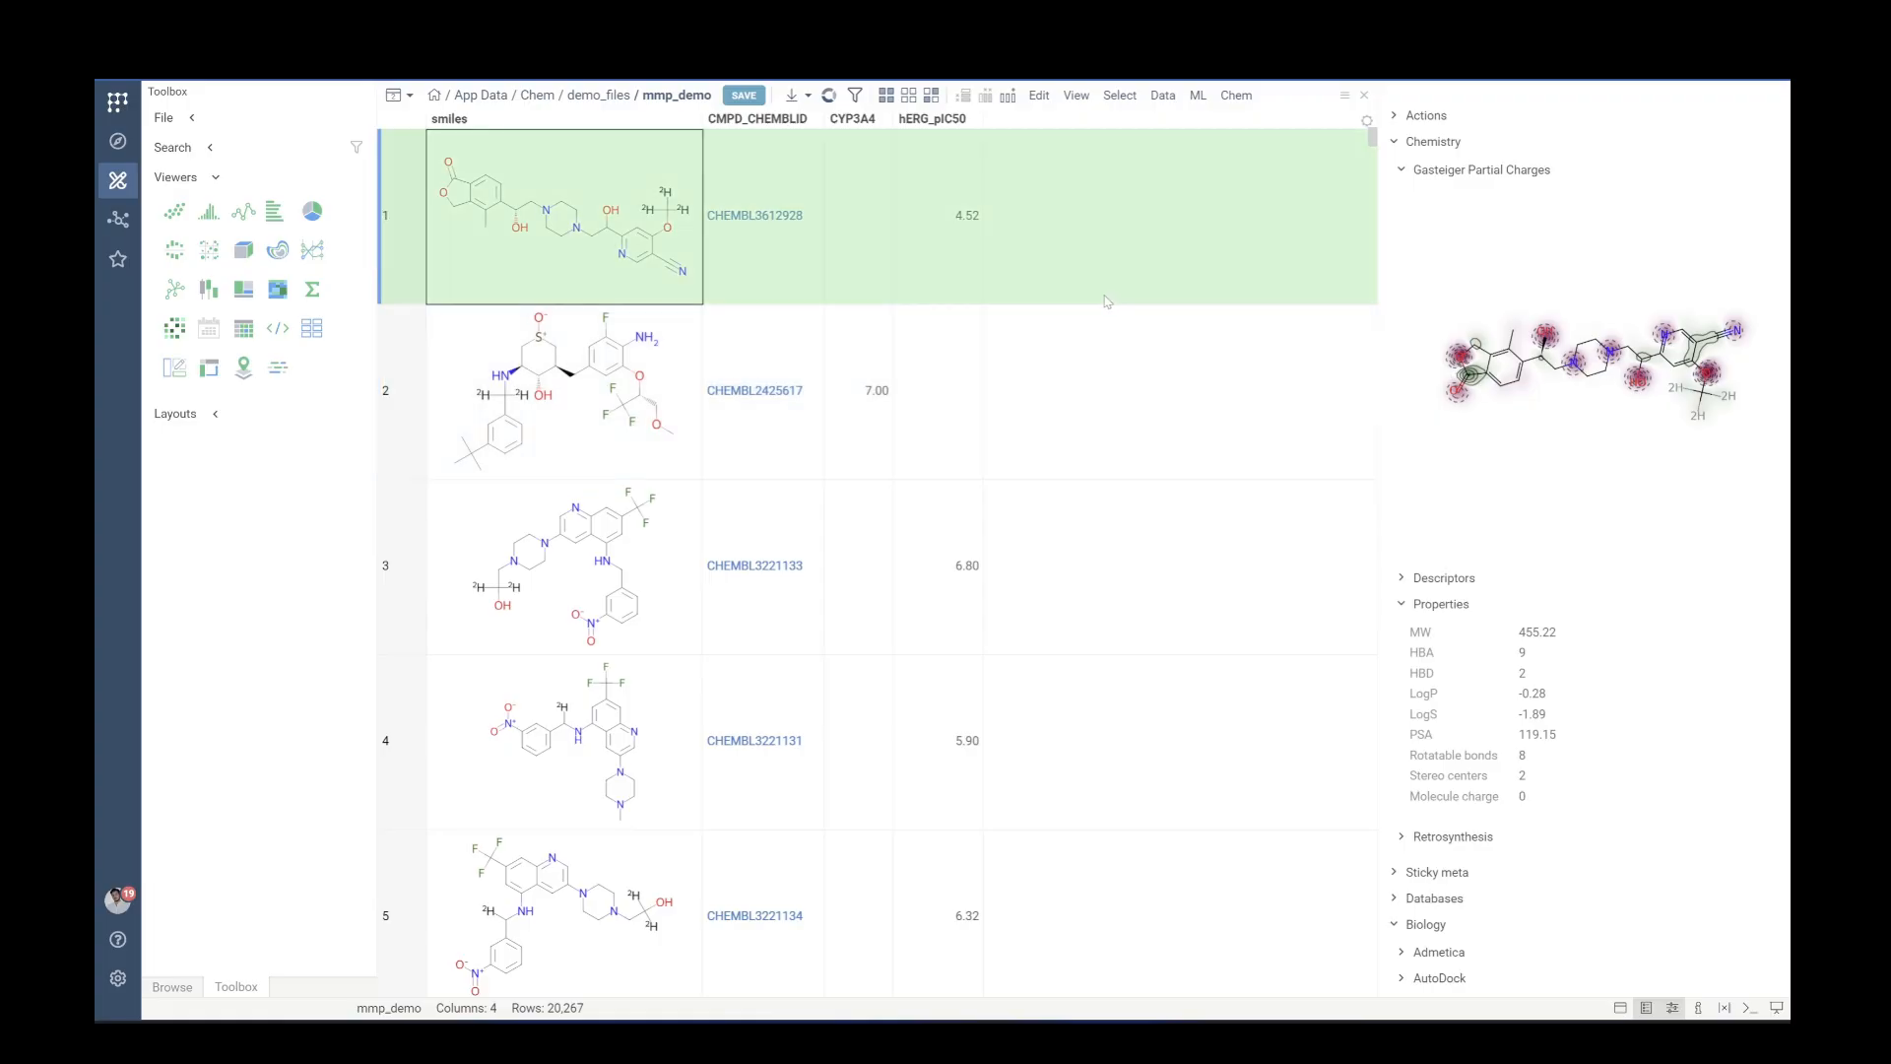
# Run Matched Molecular Pairs analysis on mmp_demo with smiles molecules, CYP3A4 and hERG_pIC50 as activities, fragment cutoff 0.4
pyautogui.click(1236, 96)
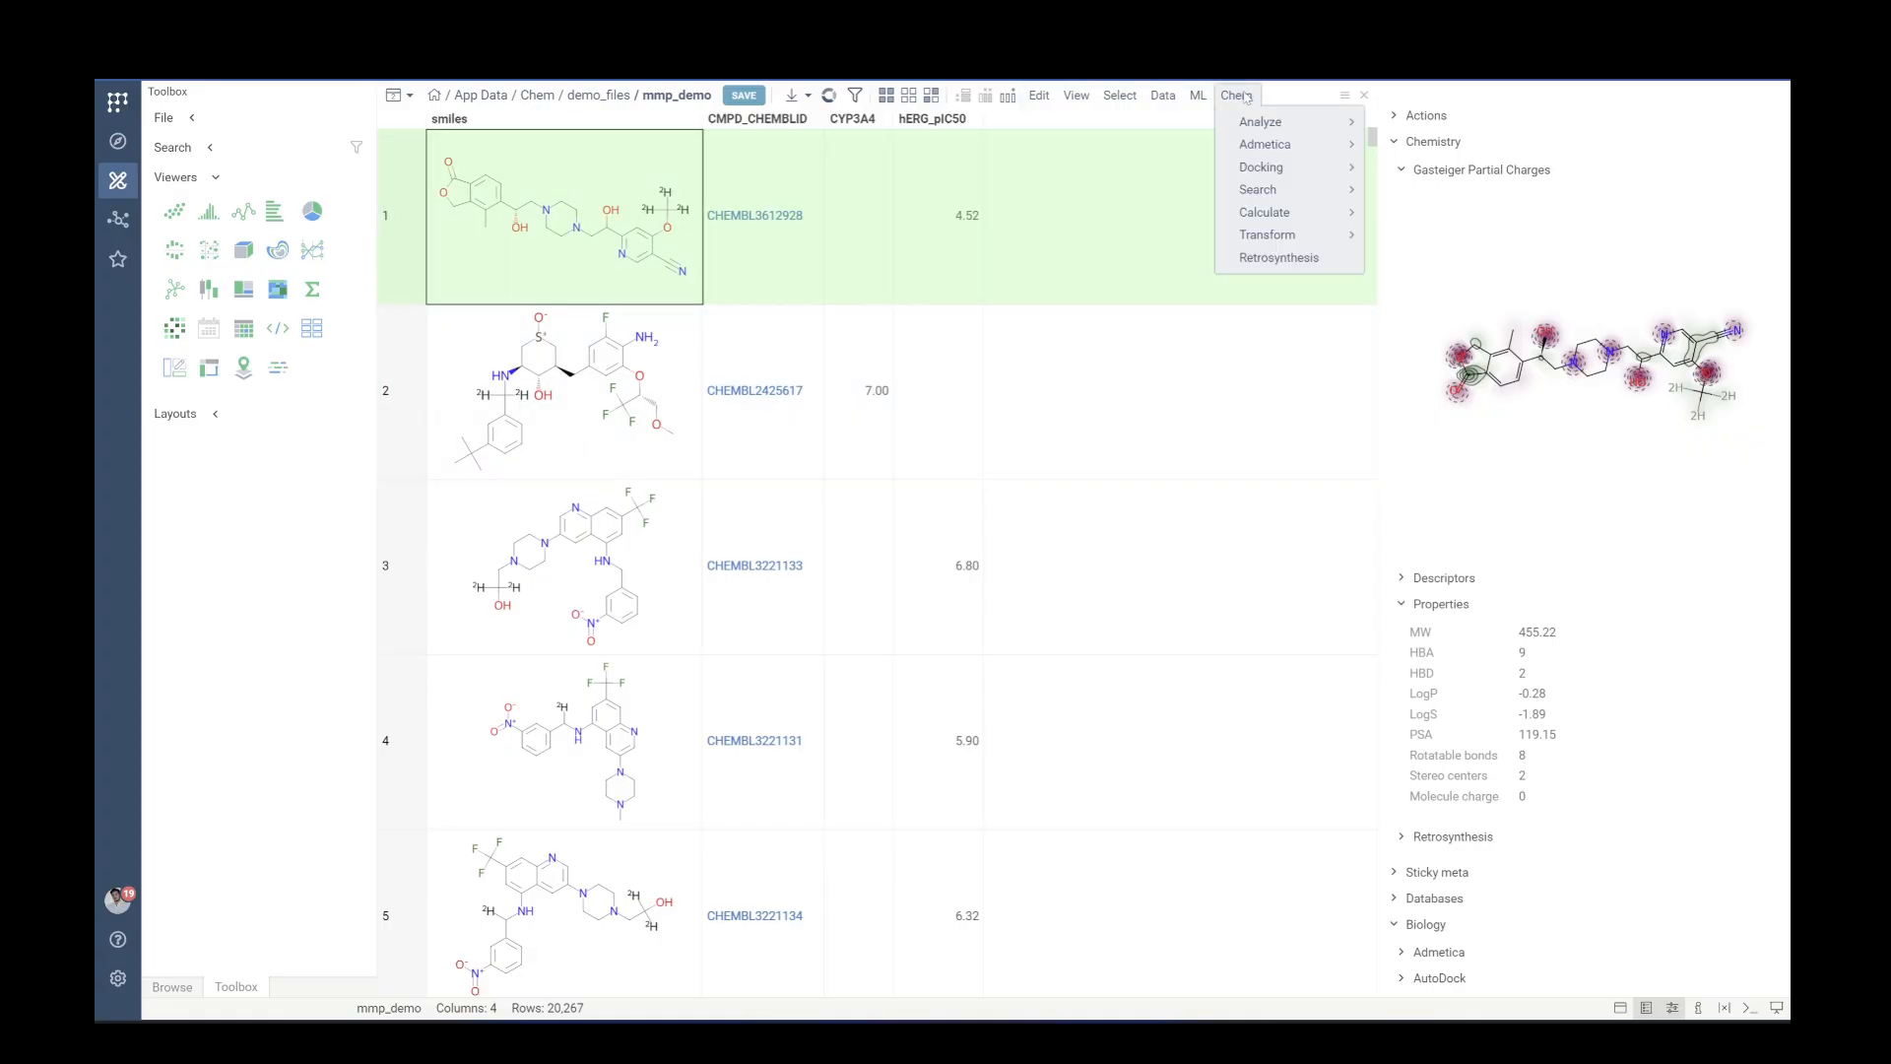
pyautogui.moveTo(1313, 124)
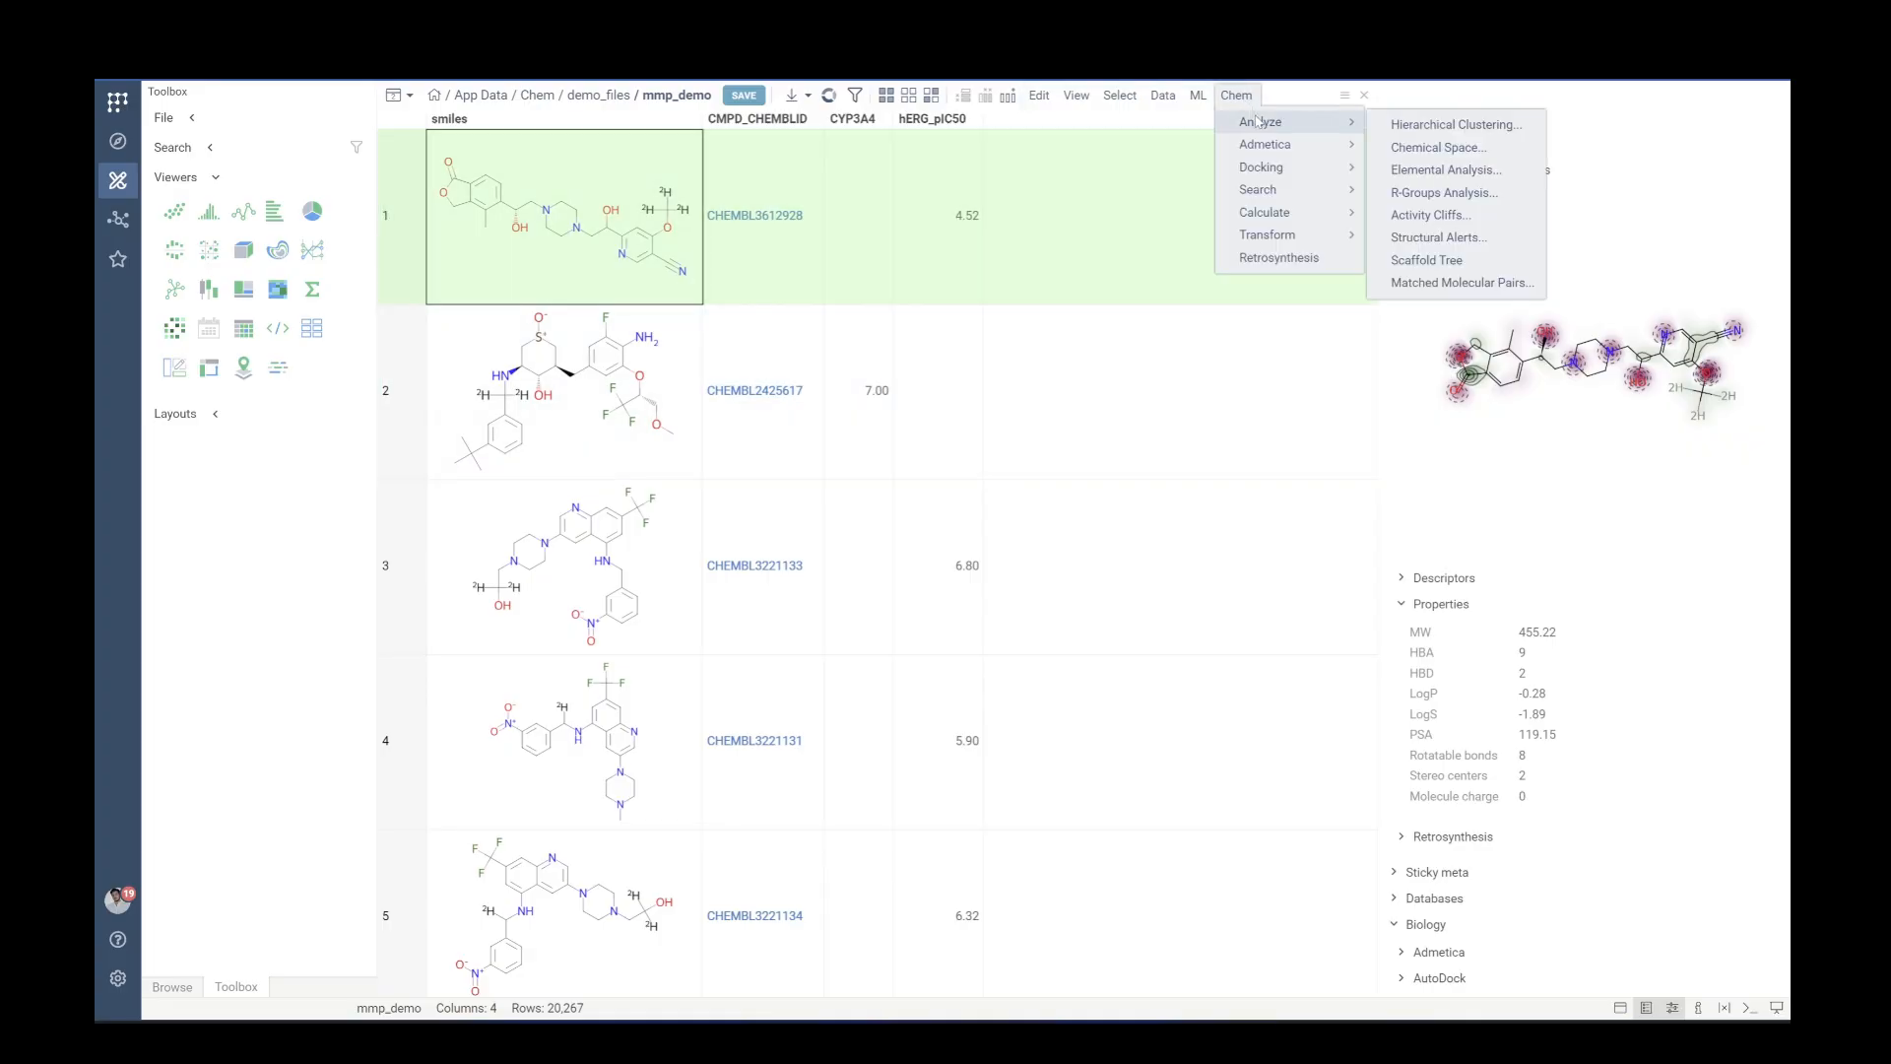
pyautogui.click(1445, 285)
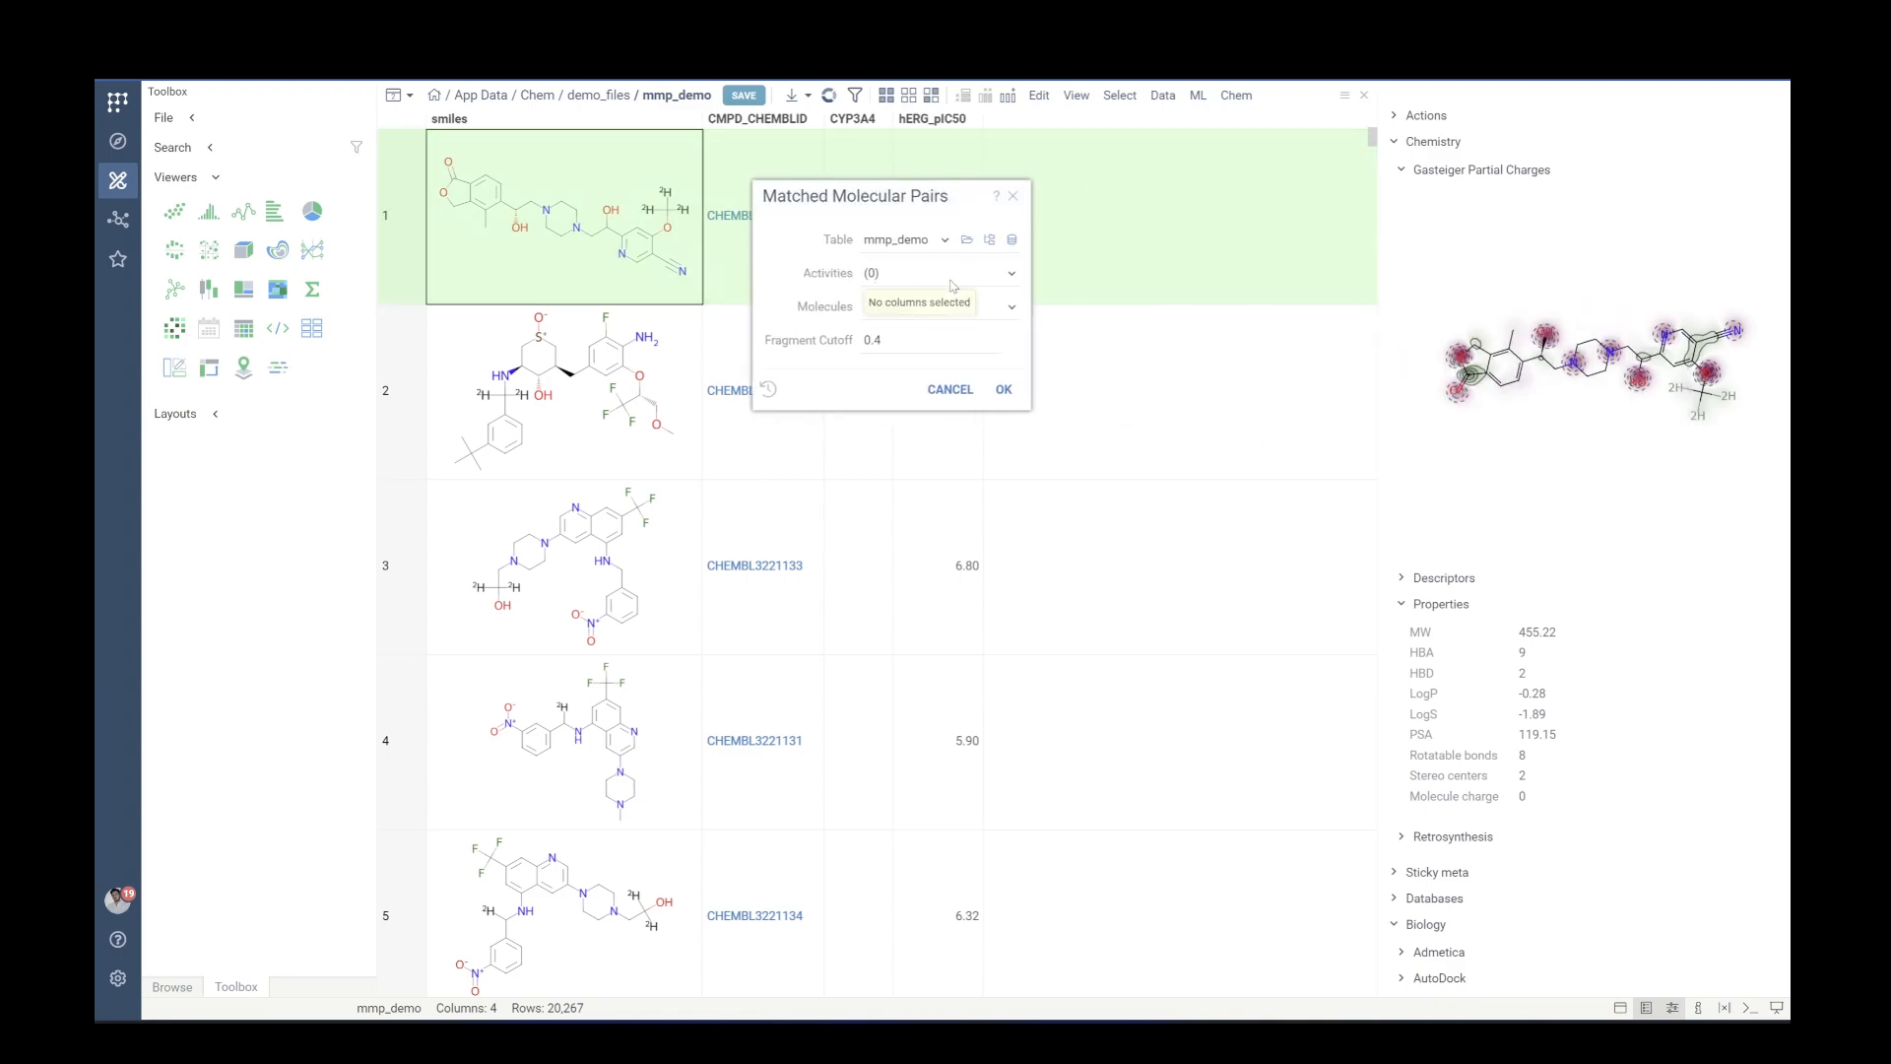
pyautogui.click(946, 276)
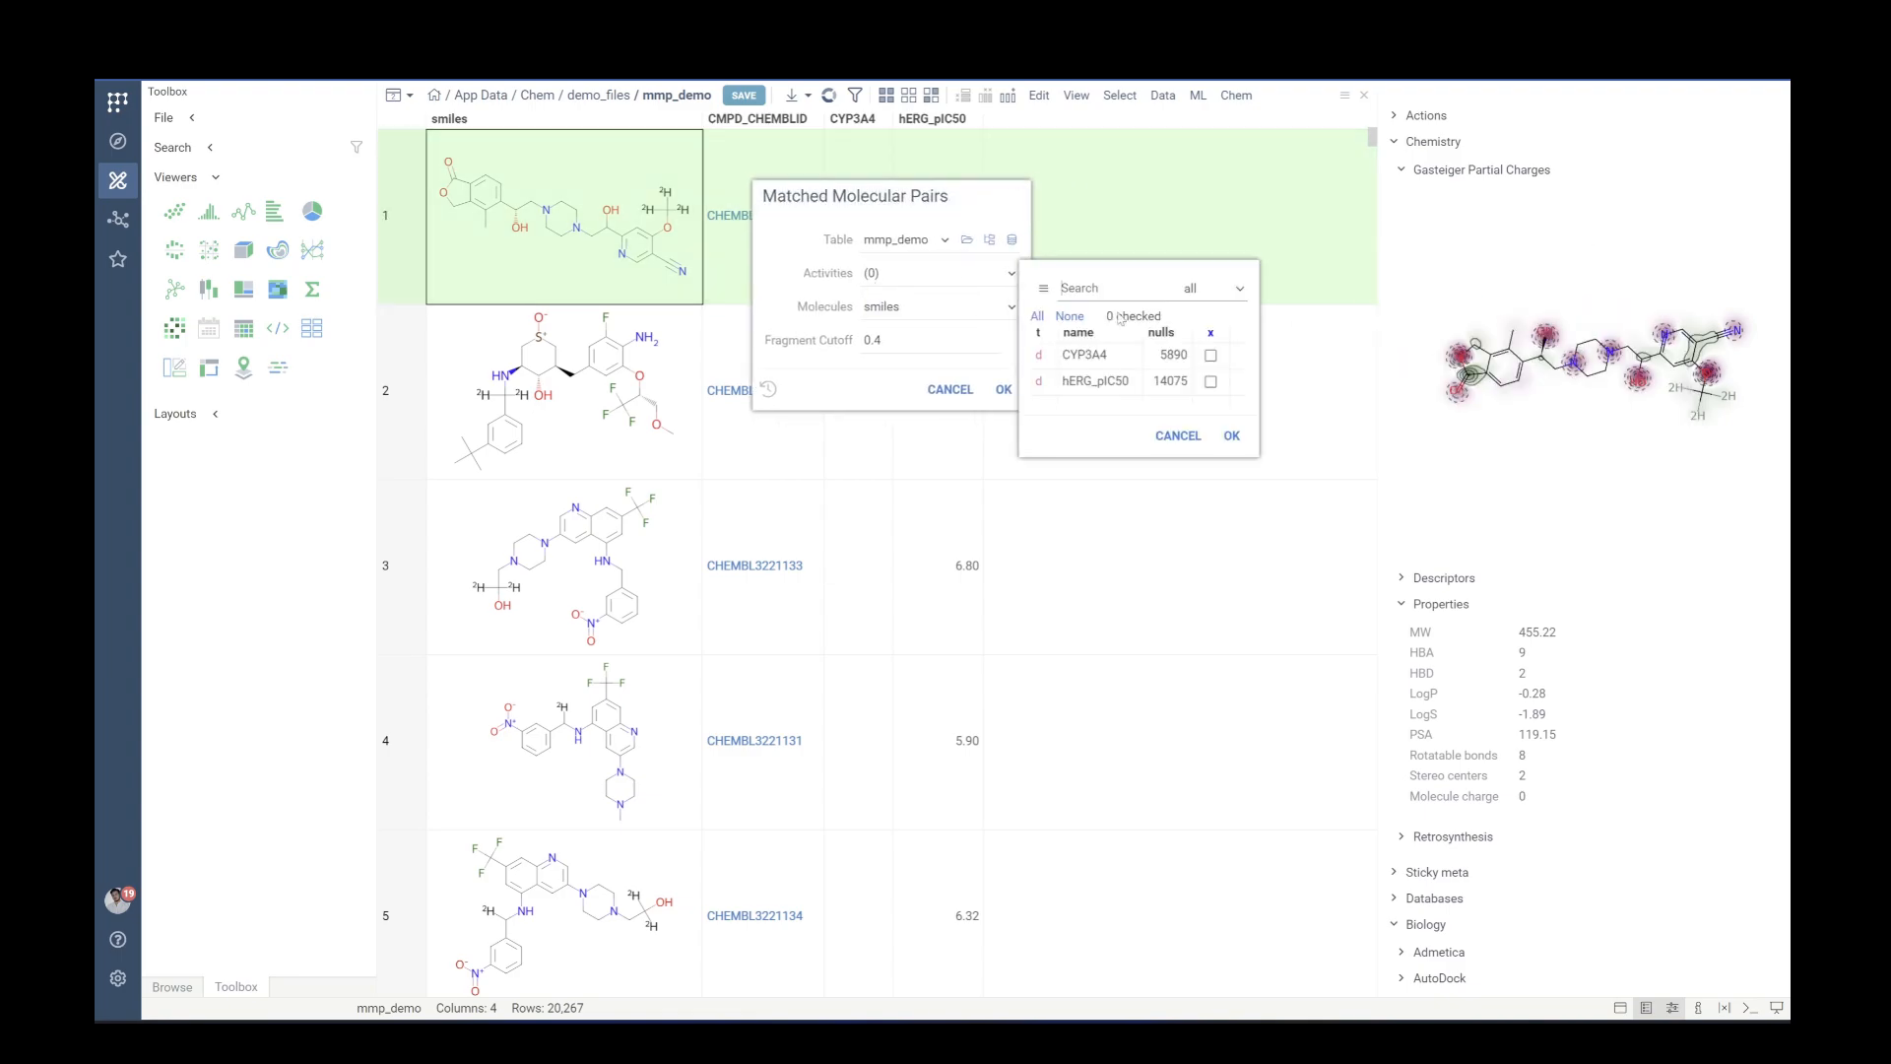
pyautogui.click(1212, 356)
pyautogui.click(1212, 382)
pyautogui.click(1231, 436)
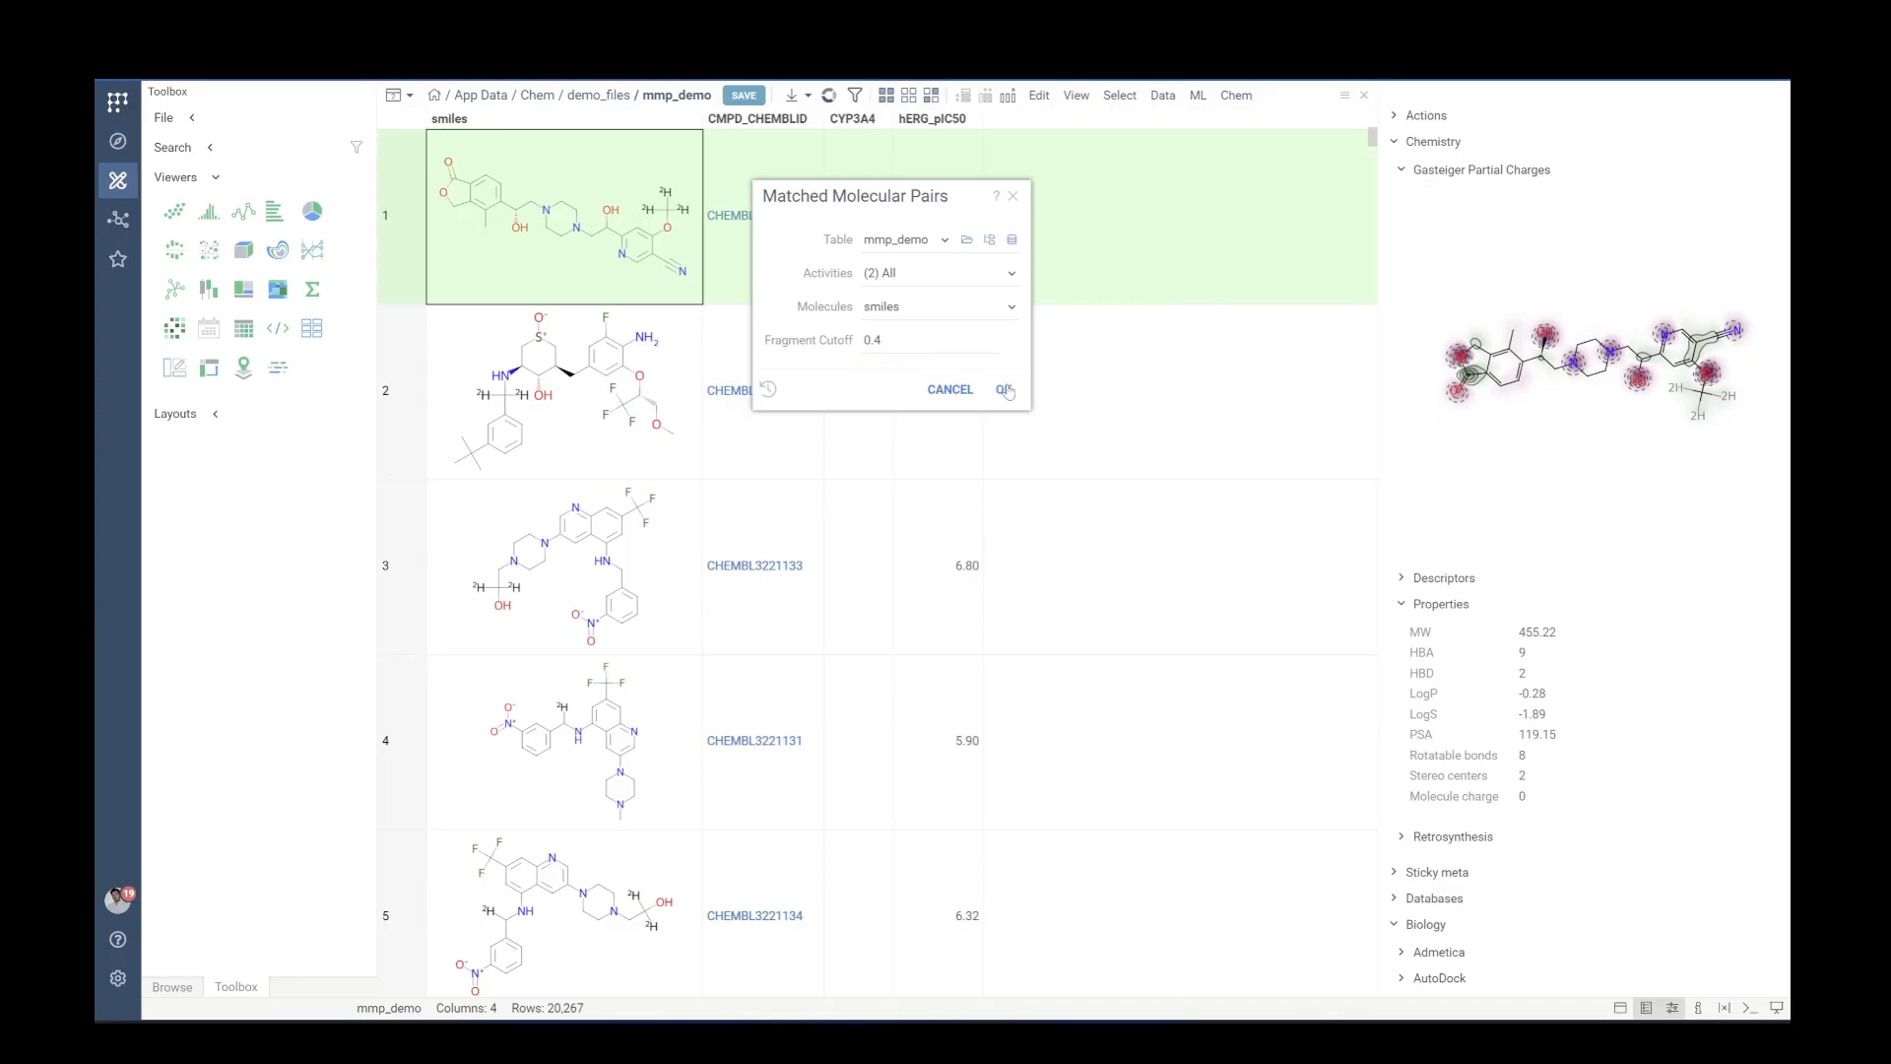
pyautogui.click(1004, 390)
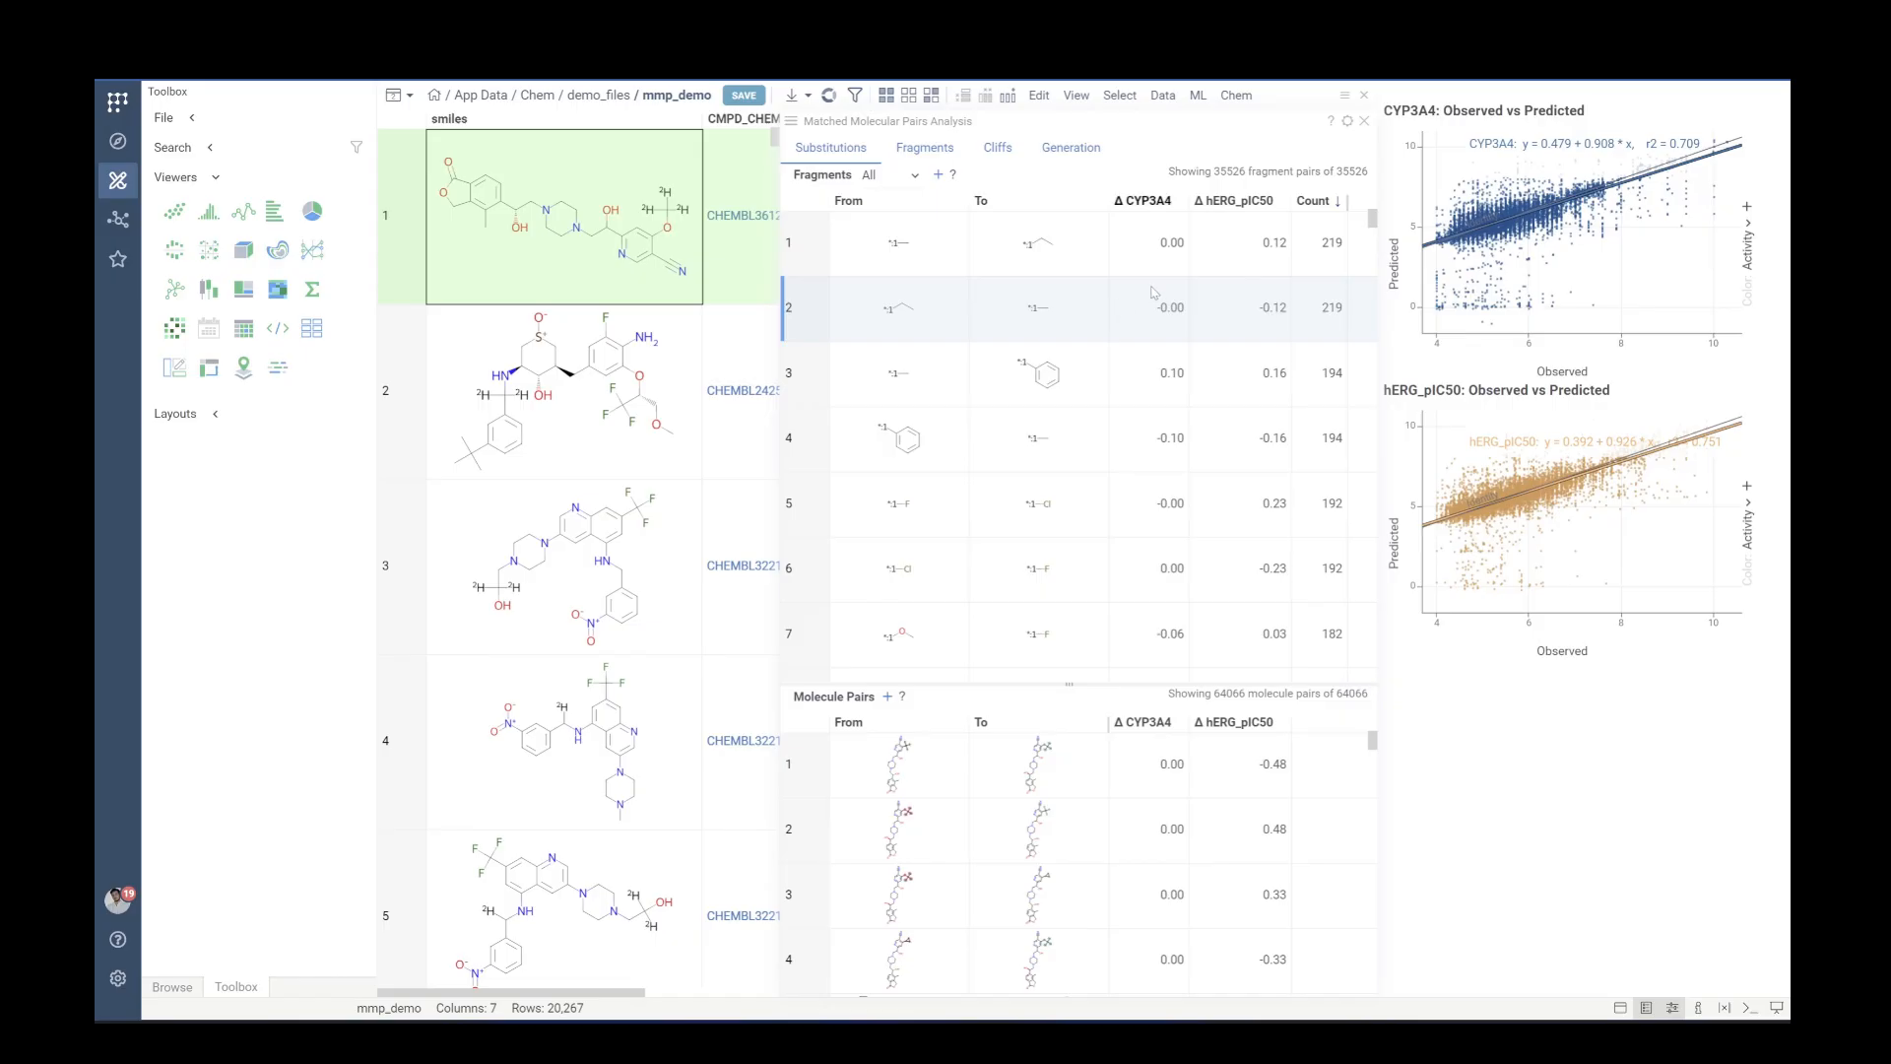
# Select the top fragment substitution and inspect one of its molecule pairs
pyautogui.moveTo(1166, 214)
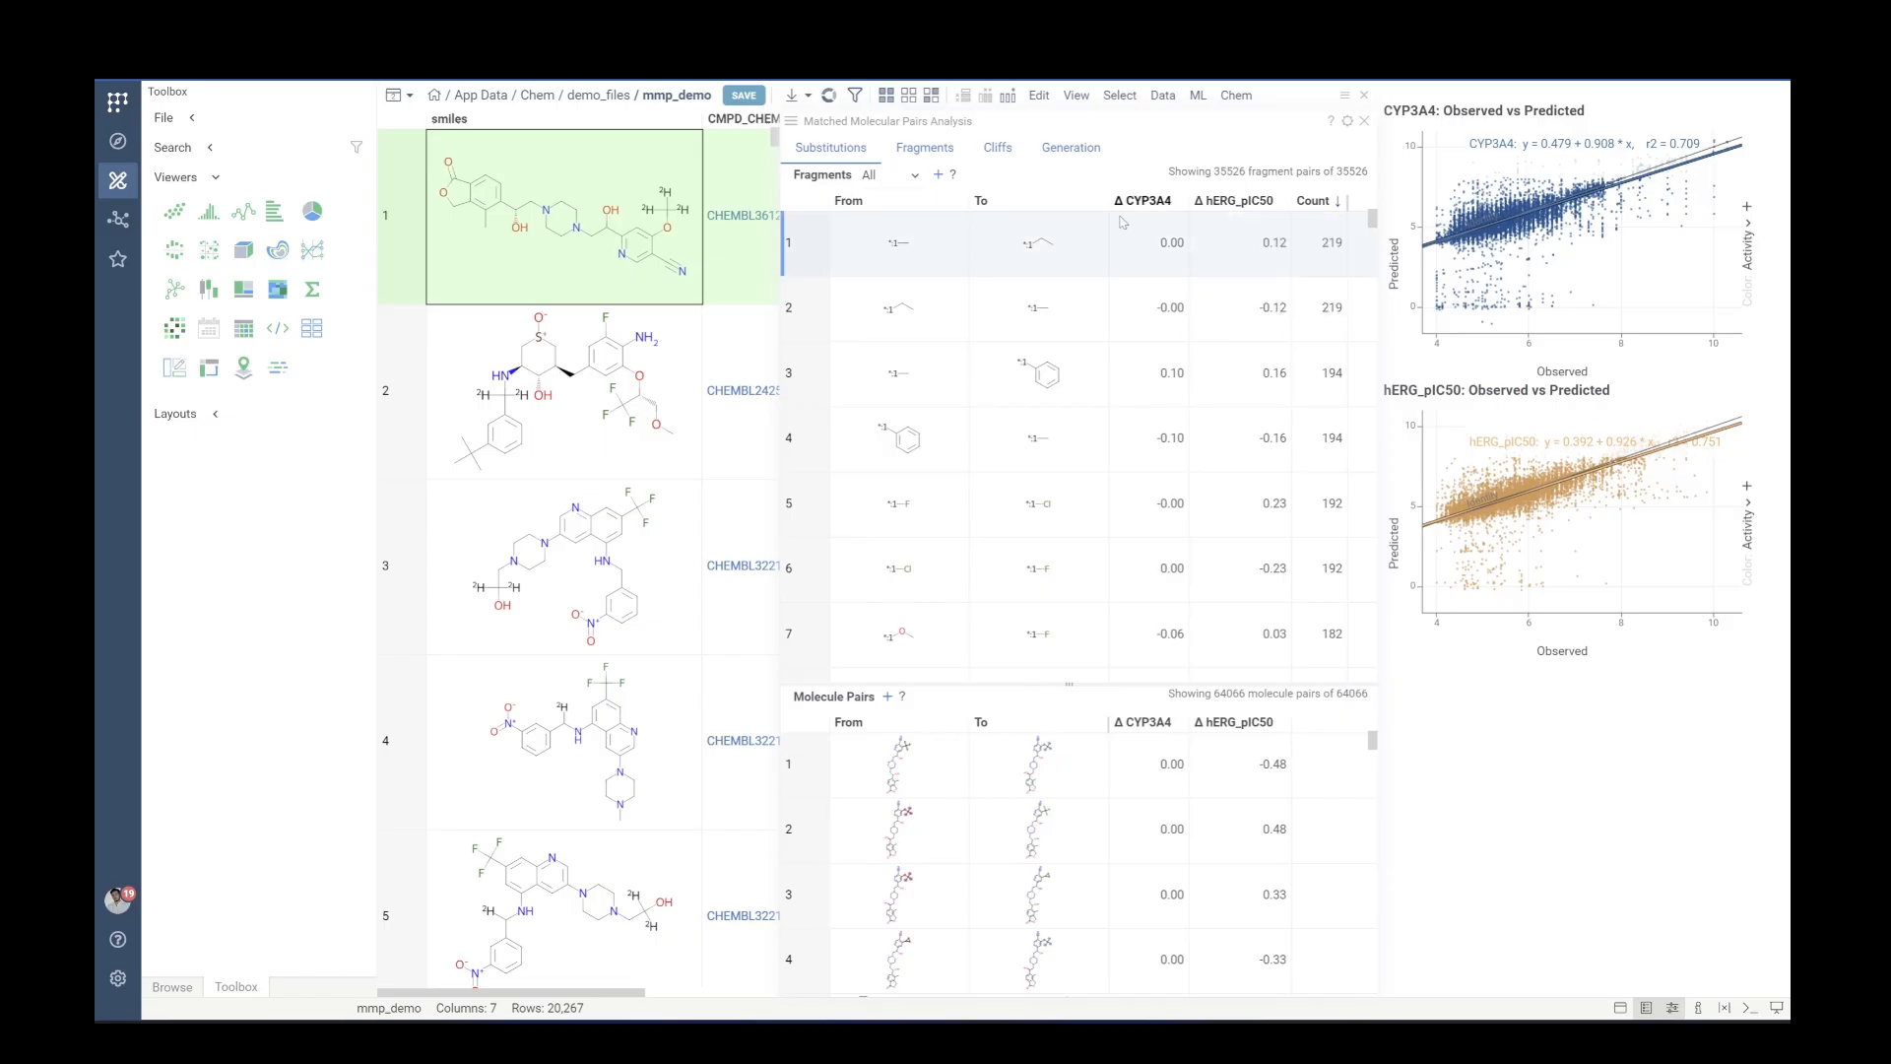
pyautogui.click(1163, 256)
pyautogui.click(932, 252)
pyautogui.moveTo(1069, 683); pyautogui.dragTo(1060, 519)
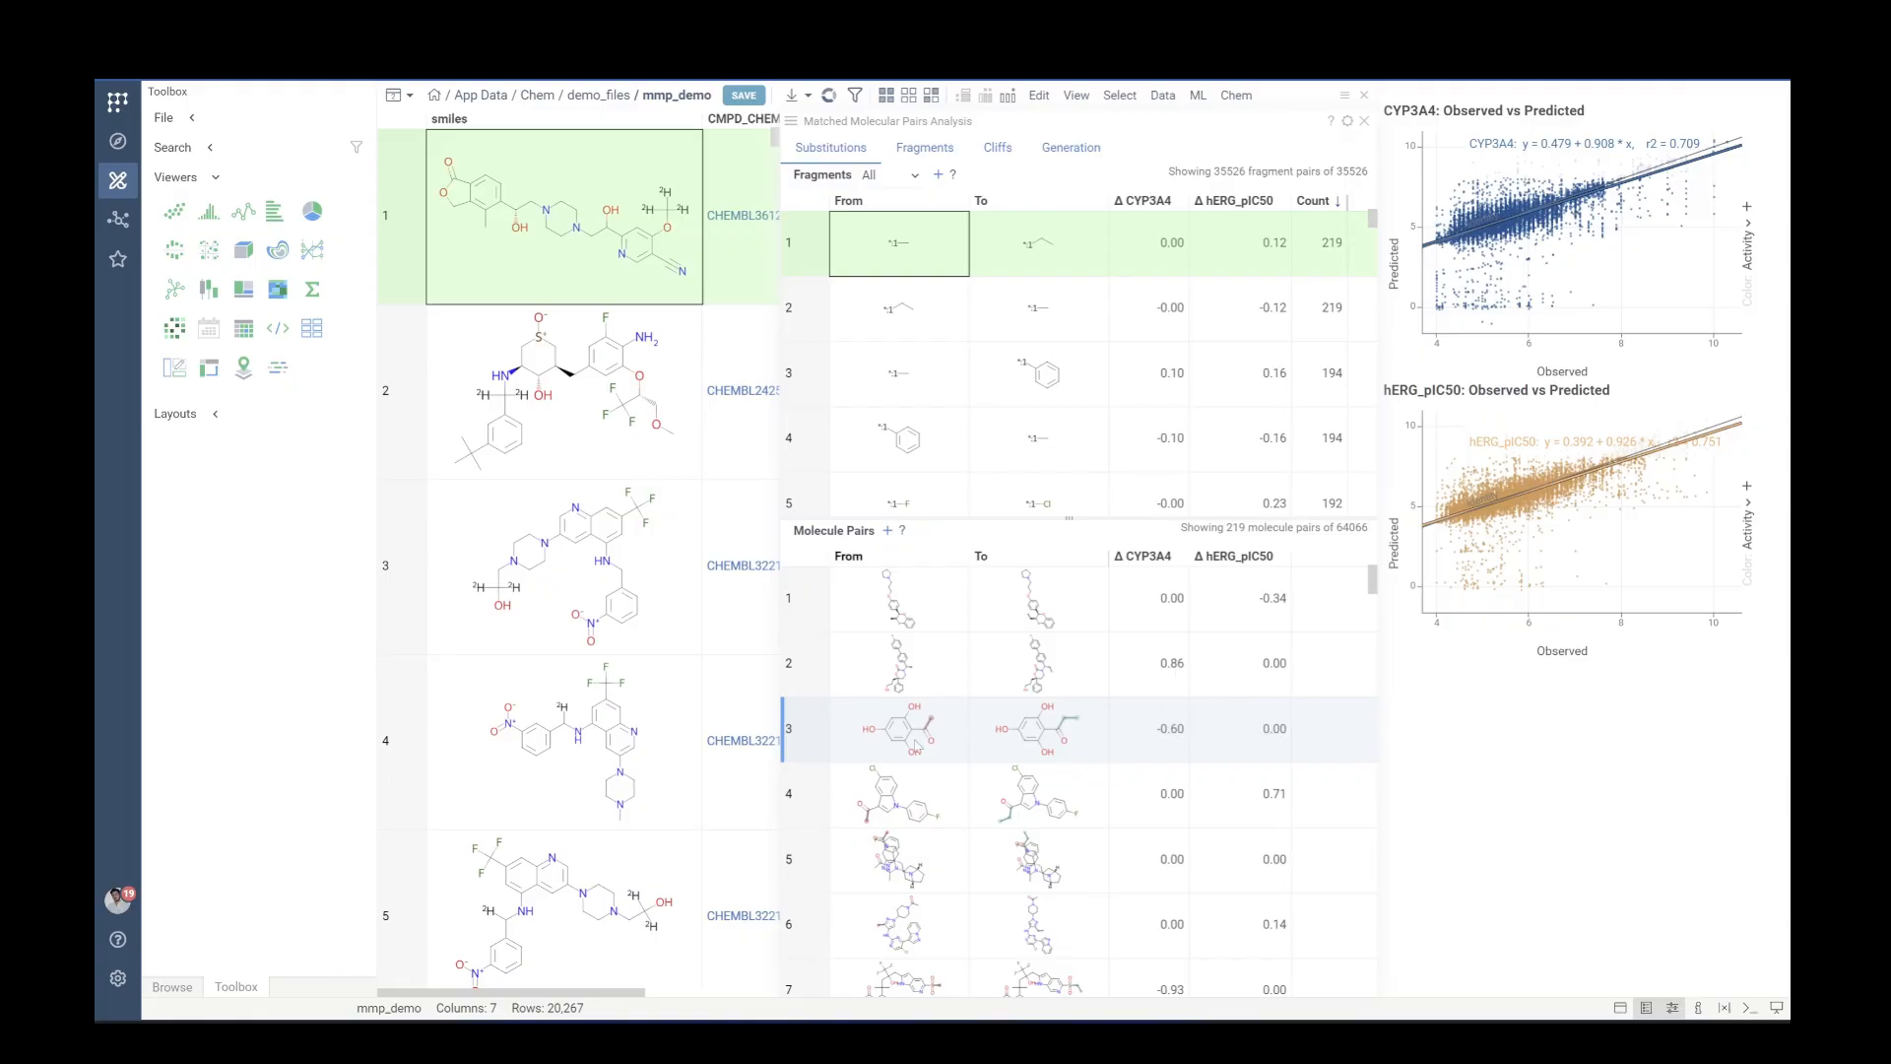
pyautogui.click(939, 749)
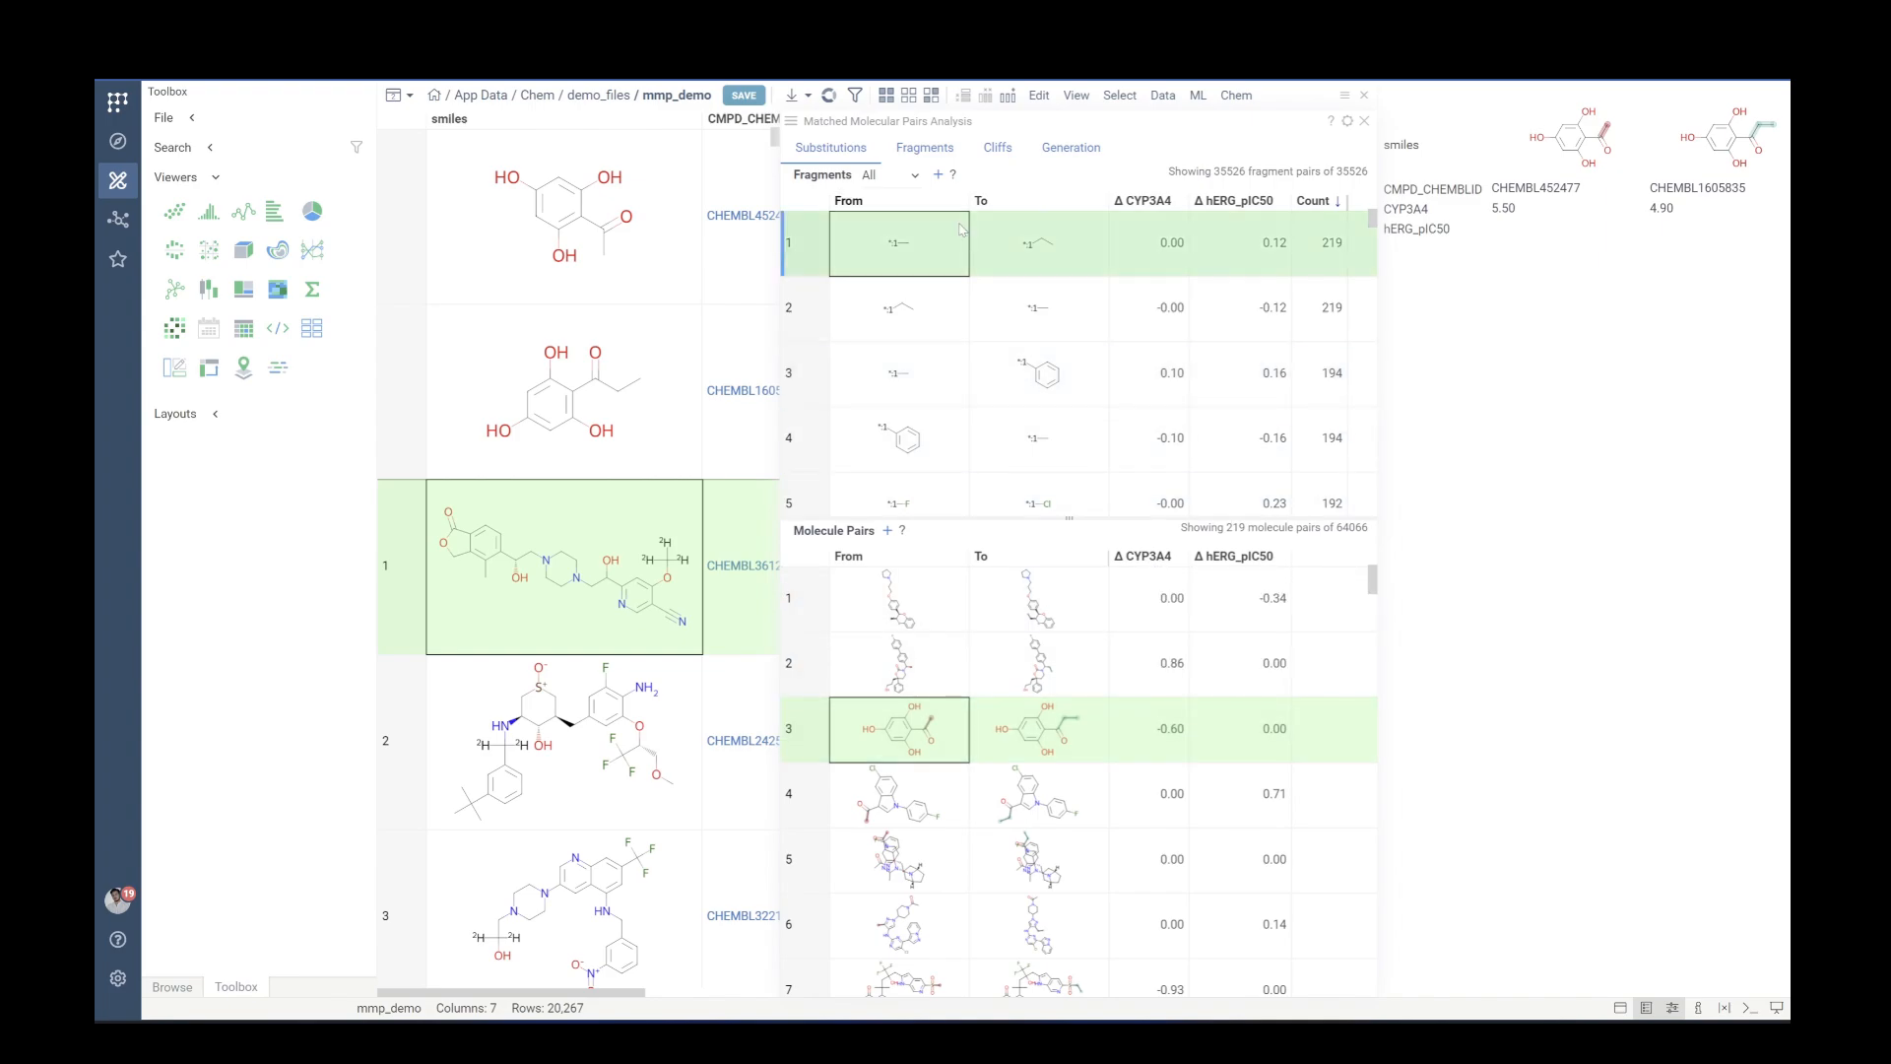
# Open the Fragments view and select a fragment-versus-fragment bar cell to show its molecule pair
pyautogui.click(927, 149)
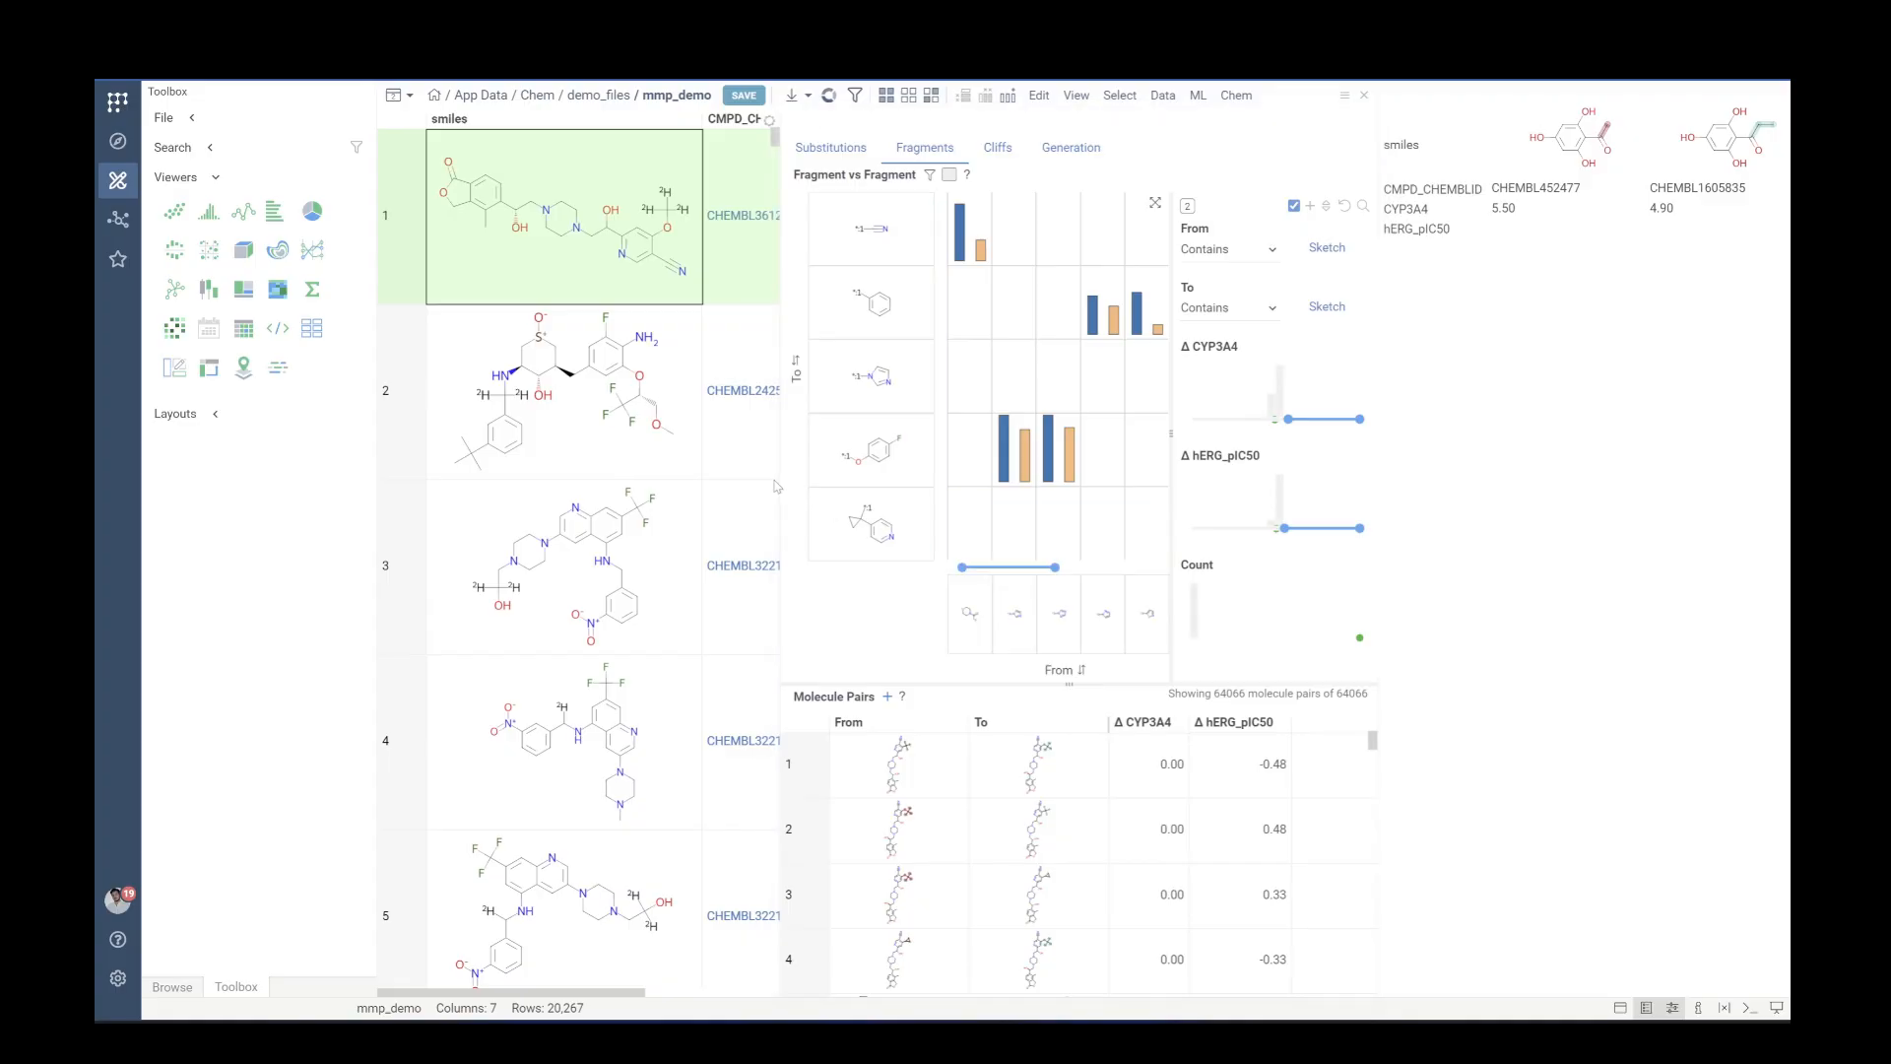
pyautogui.moveTo(781, 480); pyautogui.dragTo(692, 480)
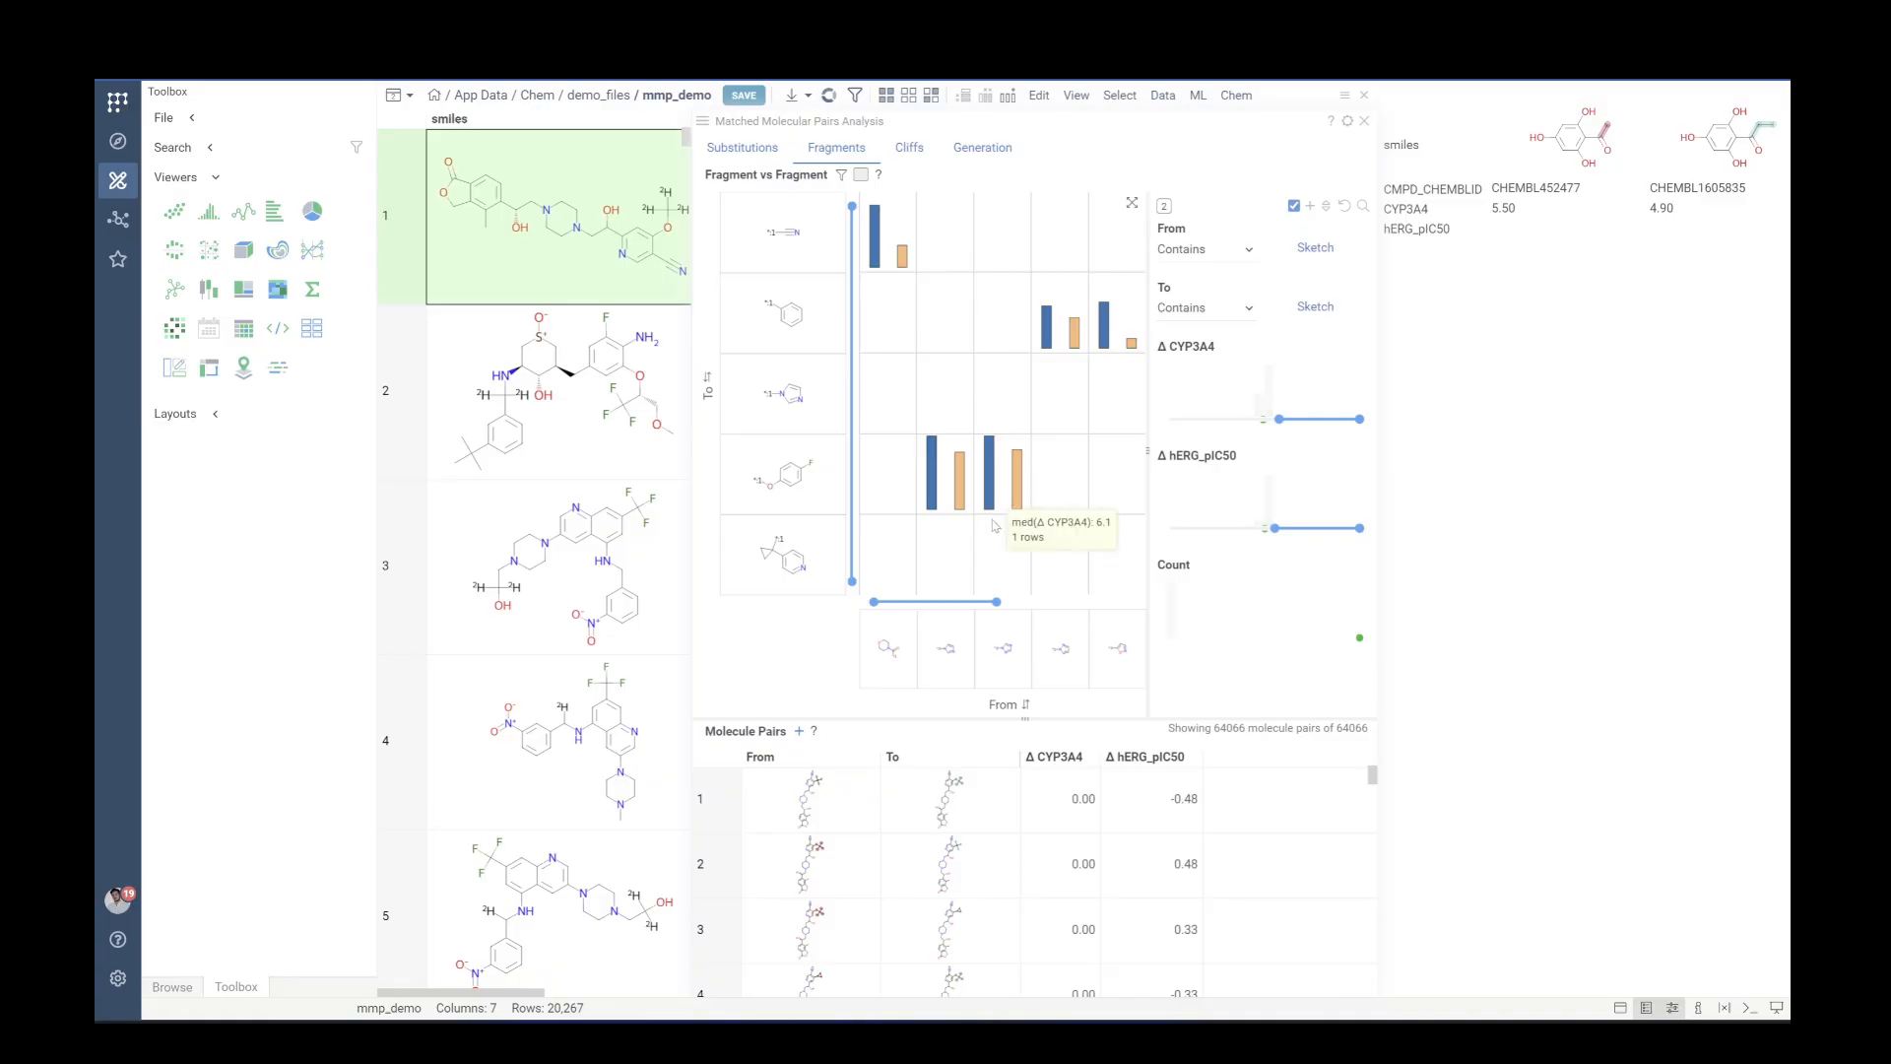
pyautogui.click(1002, 483)
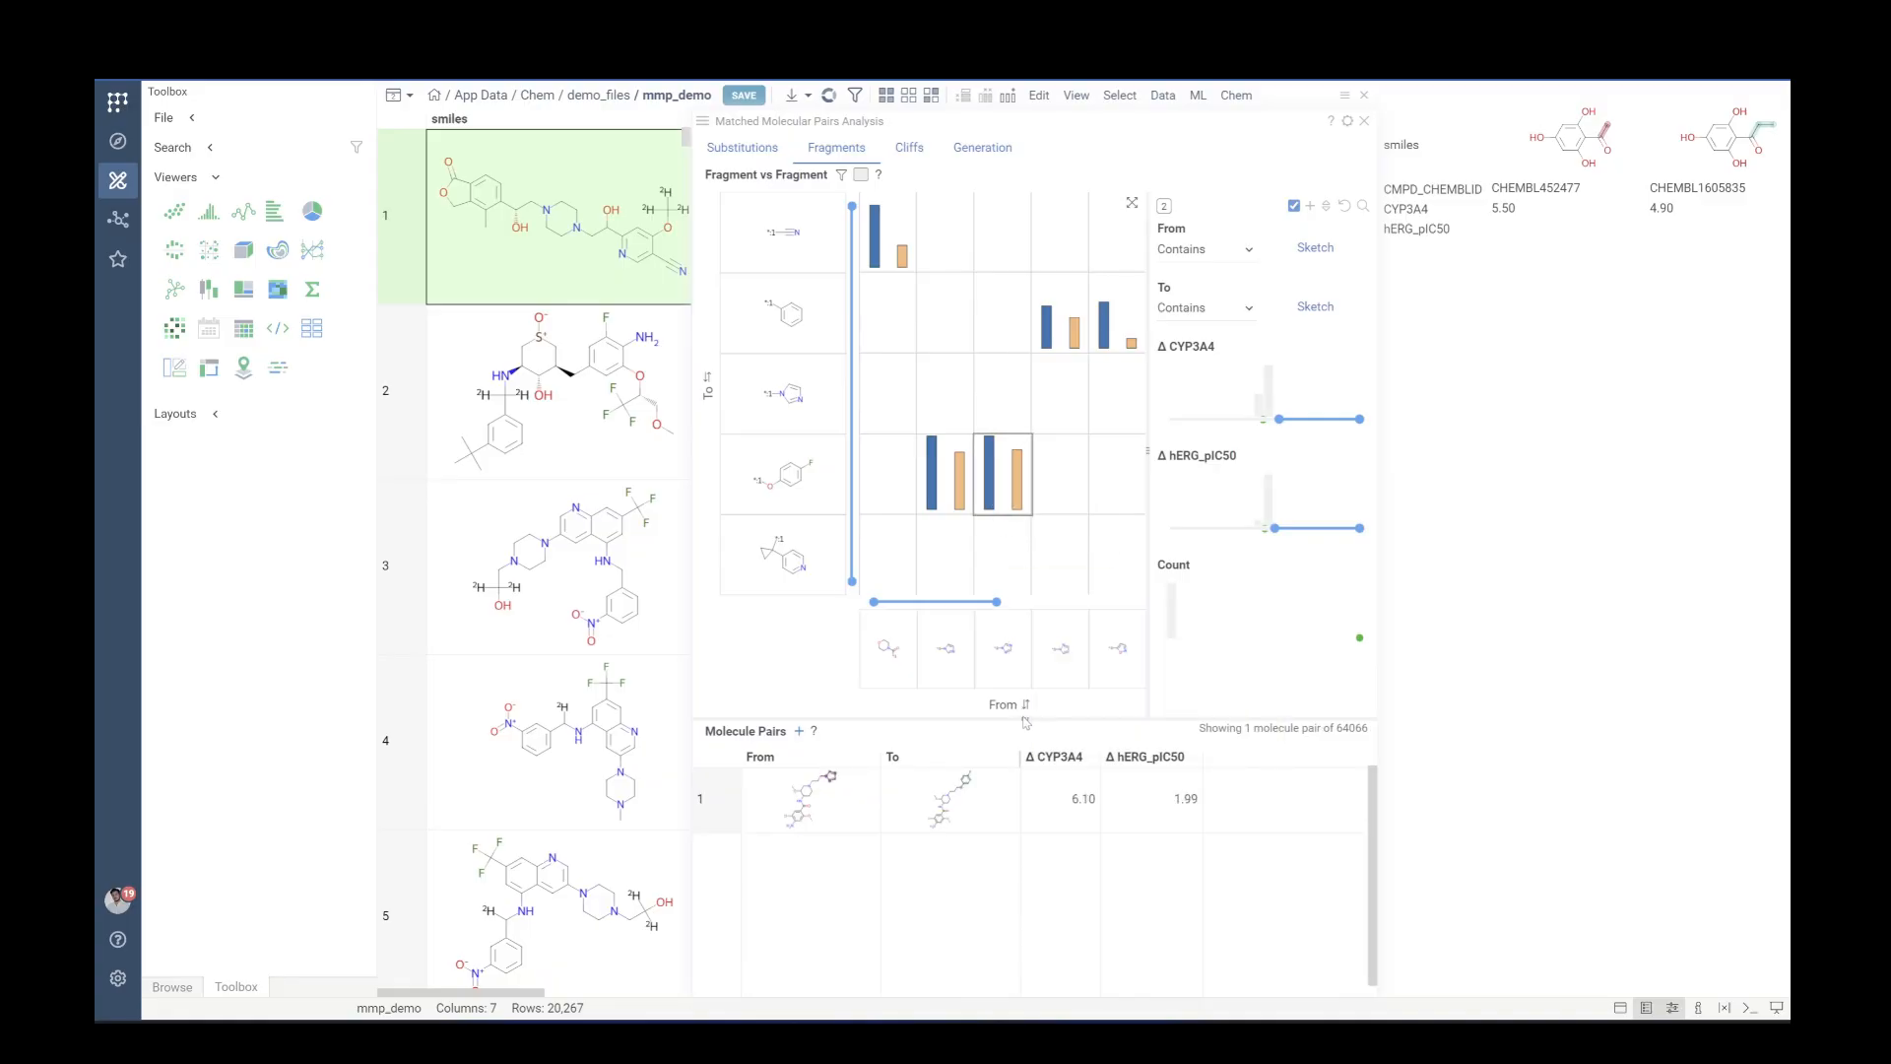
pyautogui.moveTo(1027, 730); pyautogui.dragTo(1026, 584)
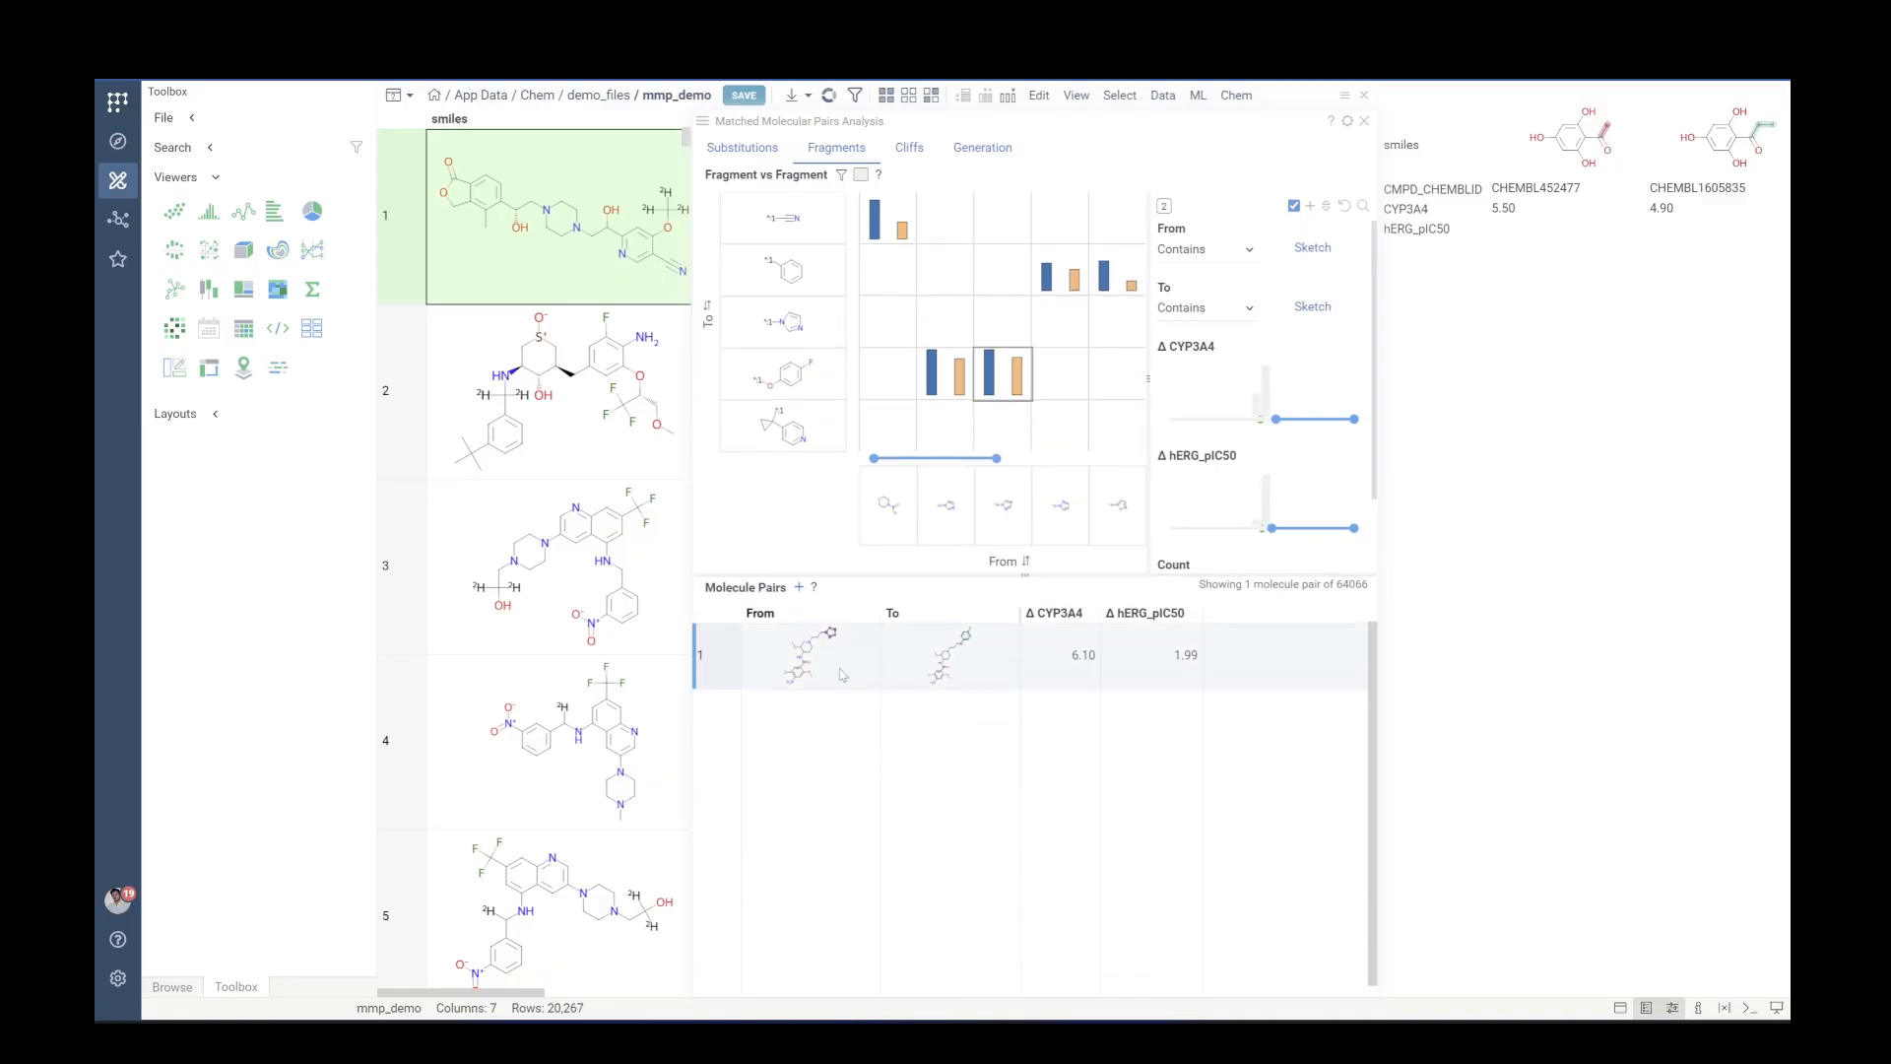
pyautogui.moveTo(707, 689); pyautogui.dragTo(707, 764)
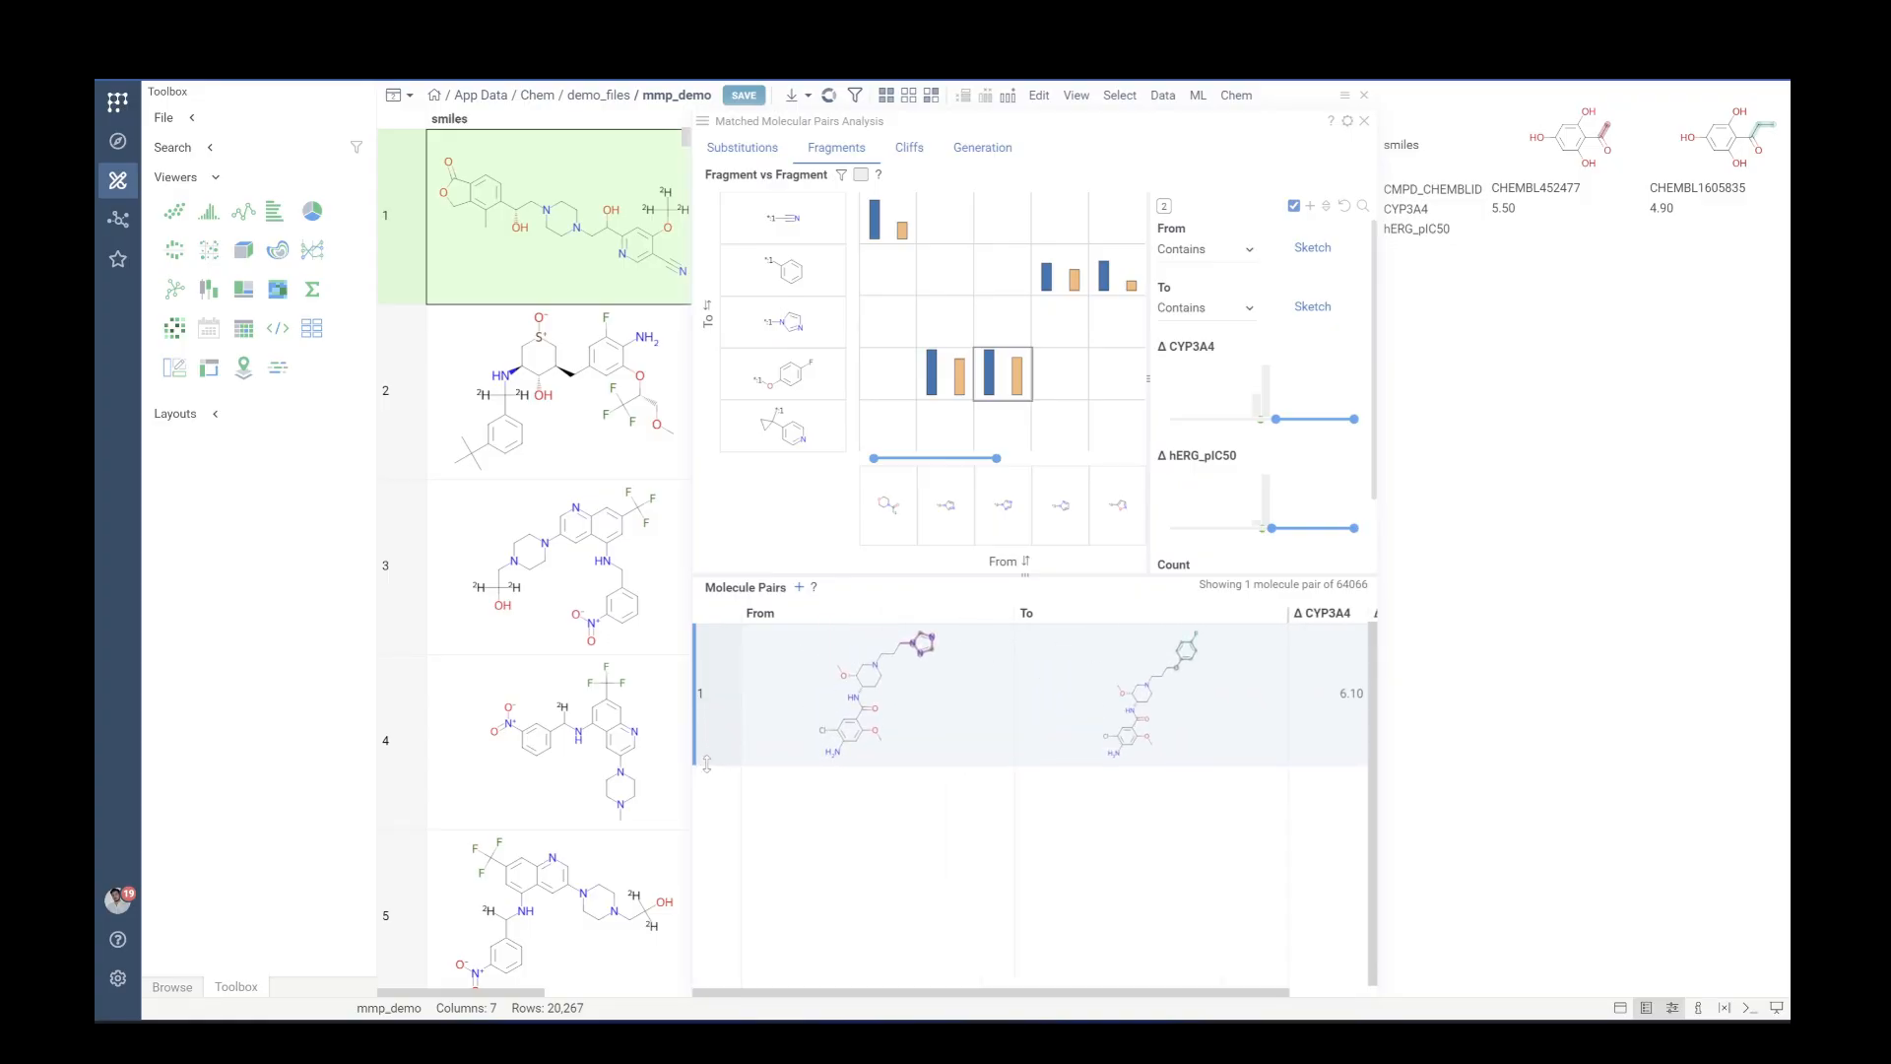
# Open the Cliffs chemical space plot and select an activity cliff pair arrow
pyautogui.moveTo(1014, 517)
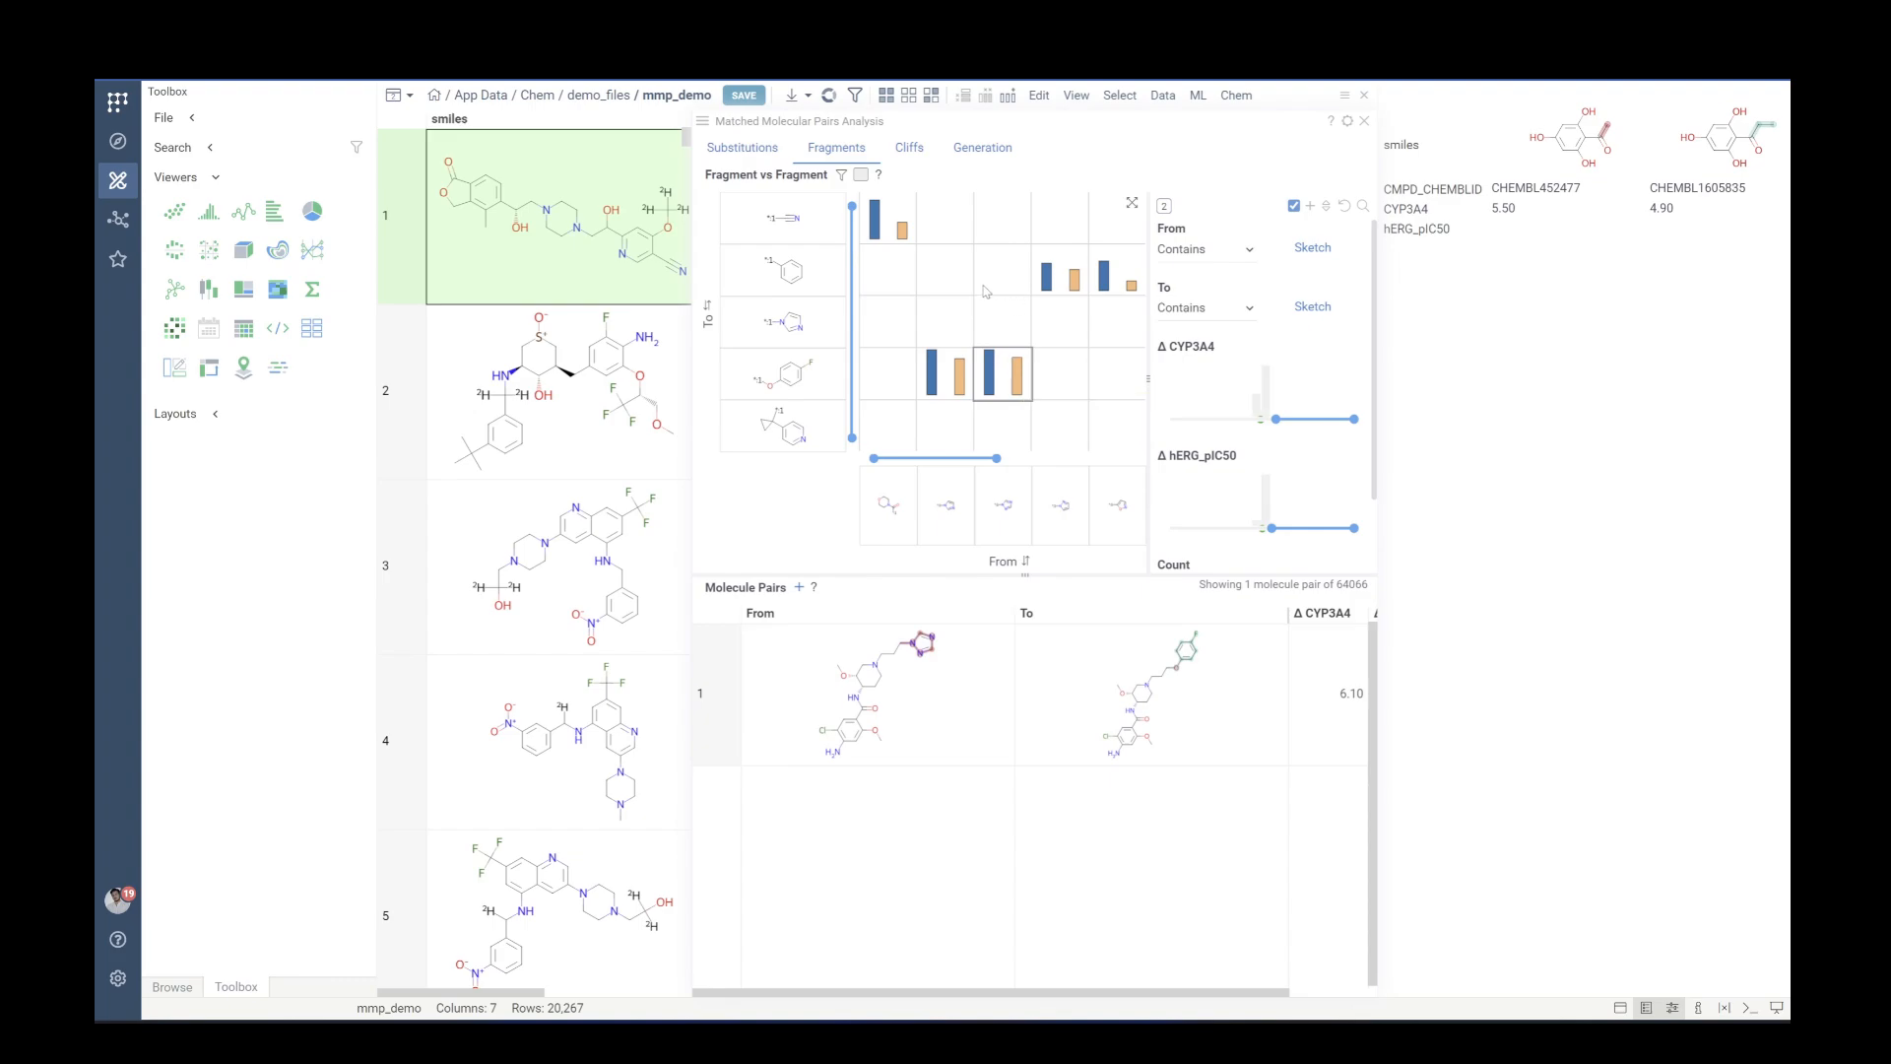
pyautogui.click(911, 153)
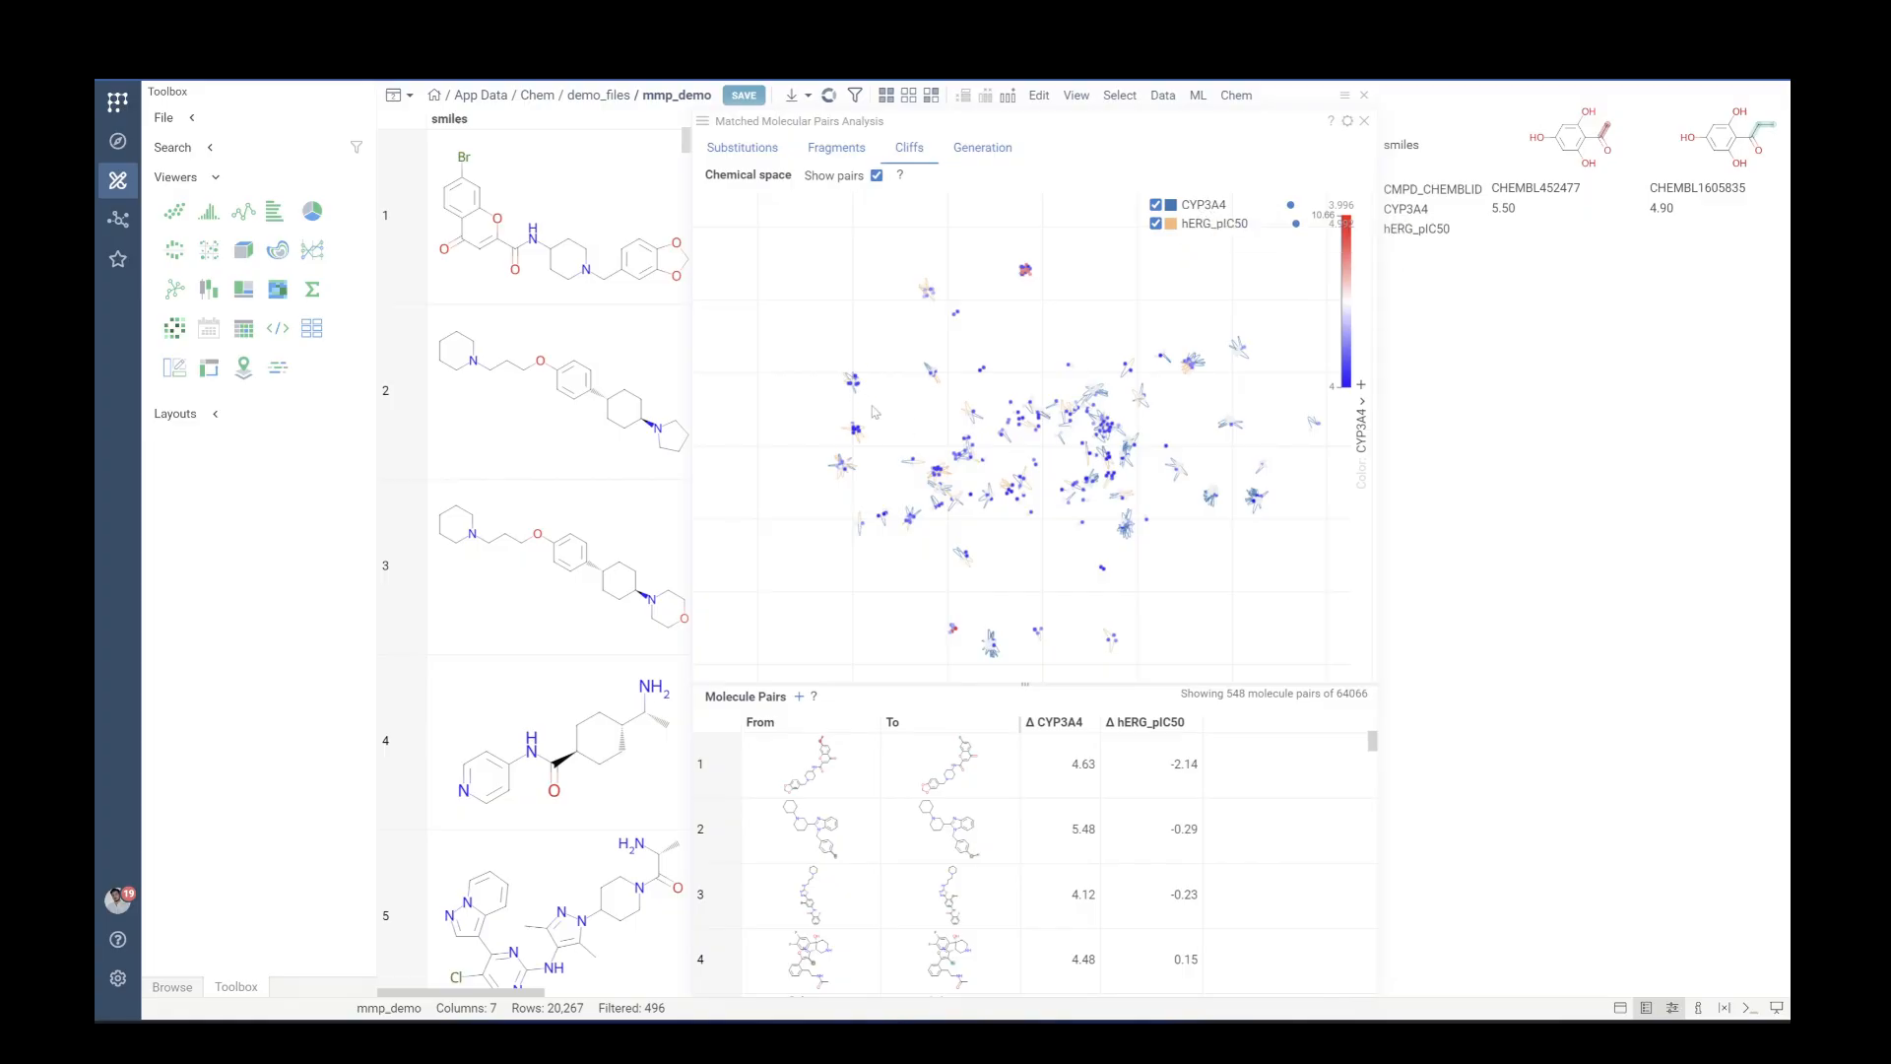
pyautogui.scroll(5, 844, 370)
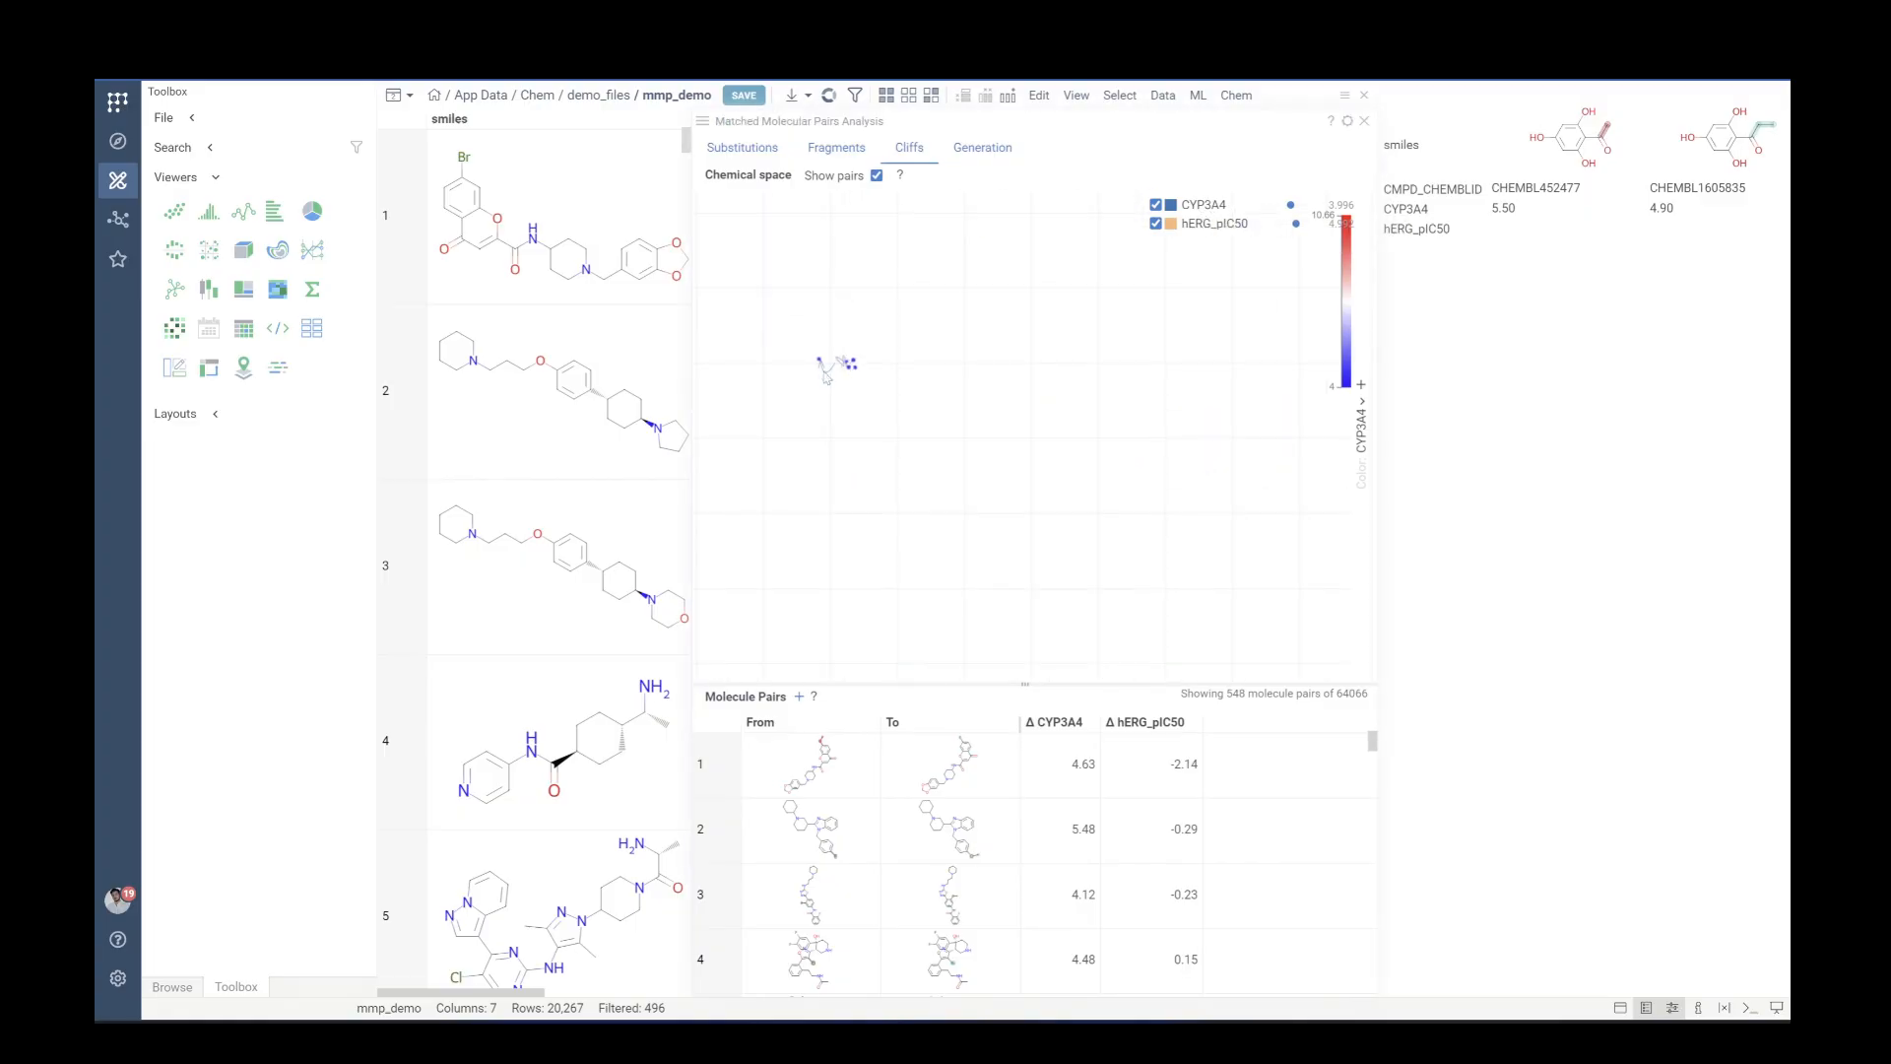
pyautogui.scroll(3, 958, 448)
pyautogui.scroll(1, 1037, 434)
pyautogui.scroll(-6, 971, 476)
pyautogui.scroll(3, 931, 386)
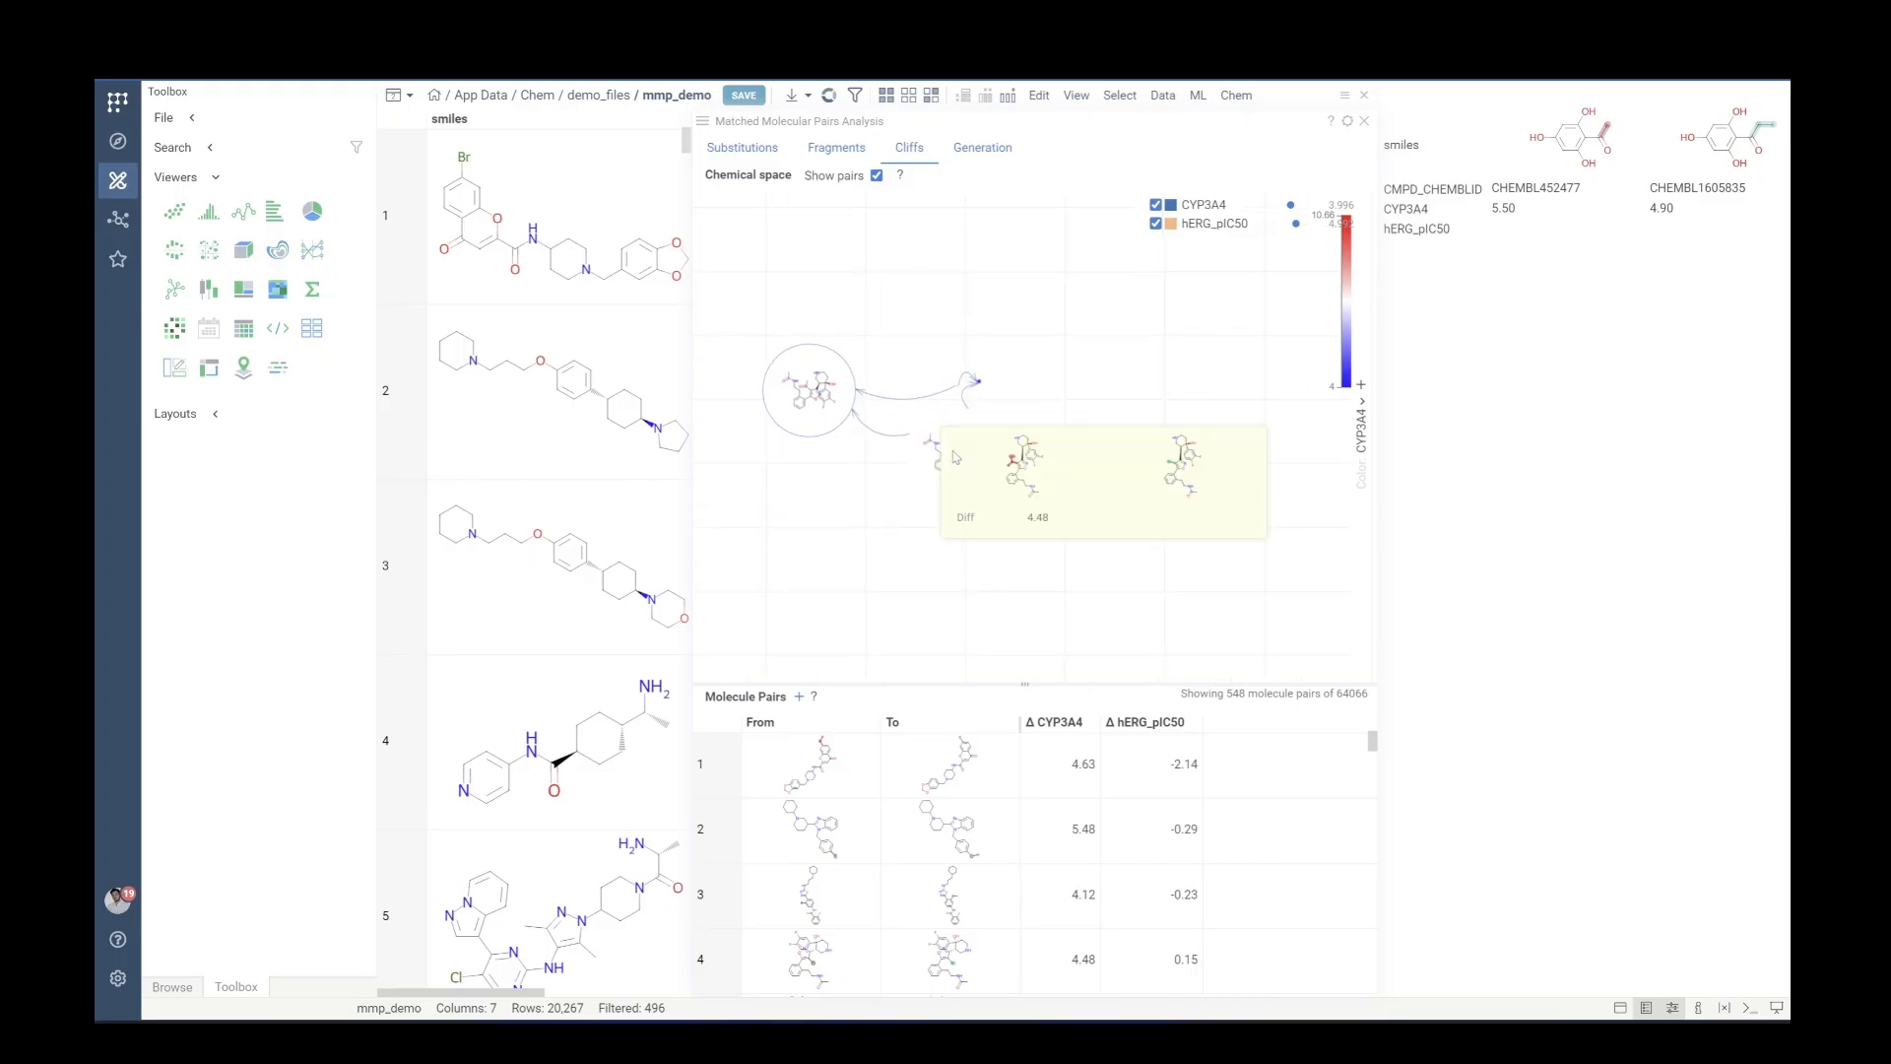
pyautogui.scroll(2, 869, 374)
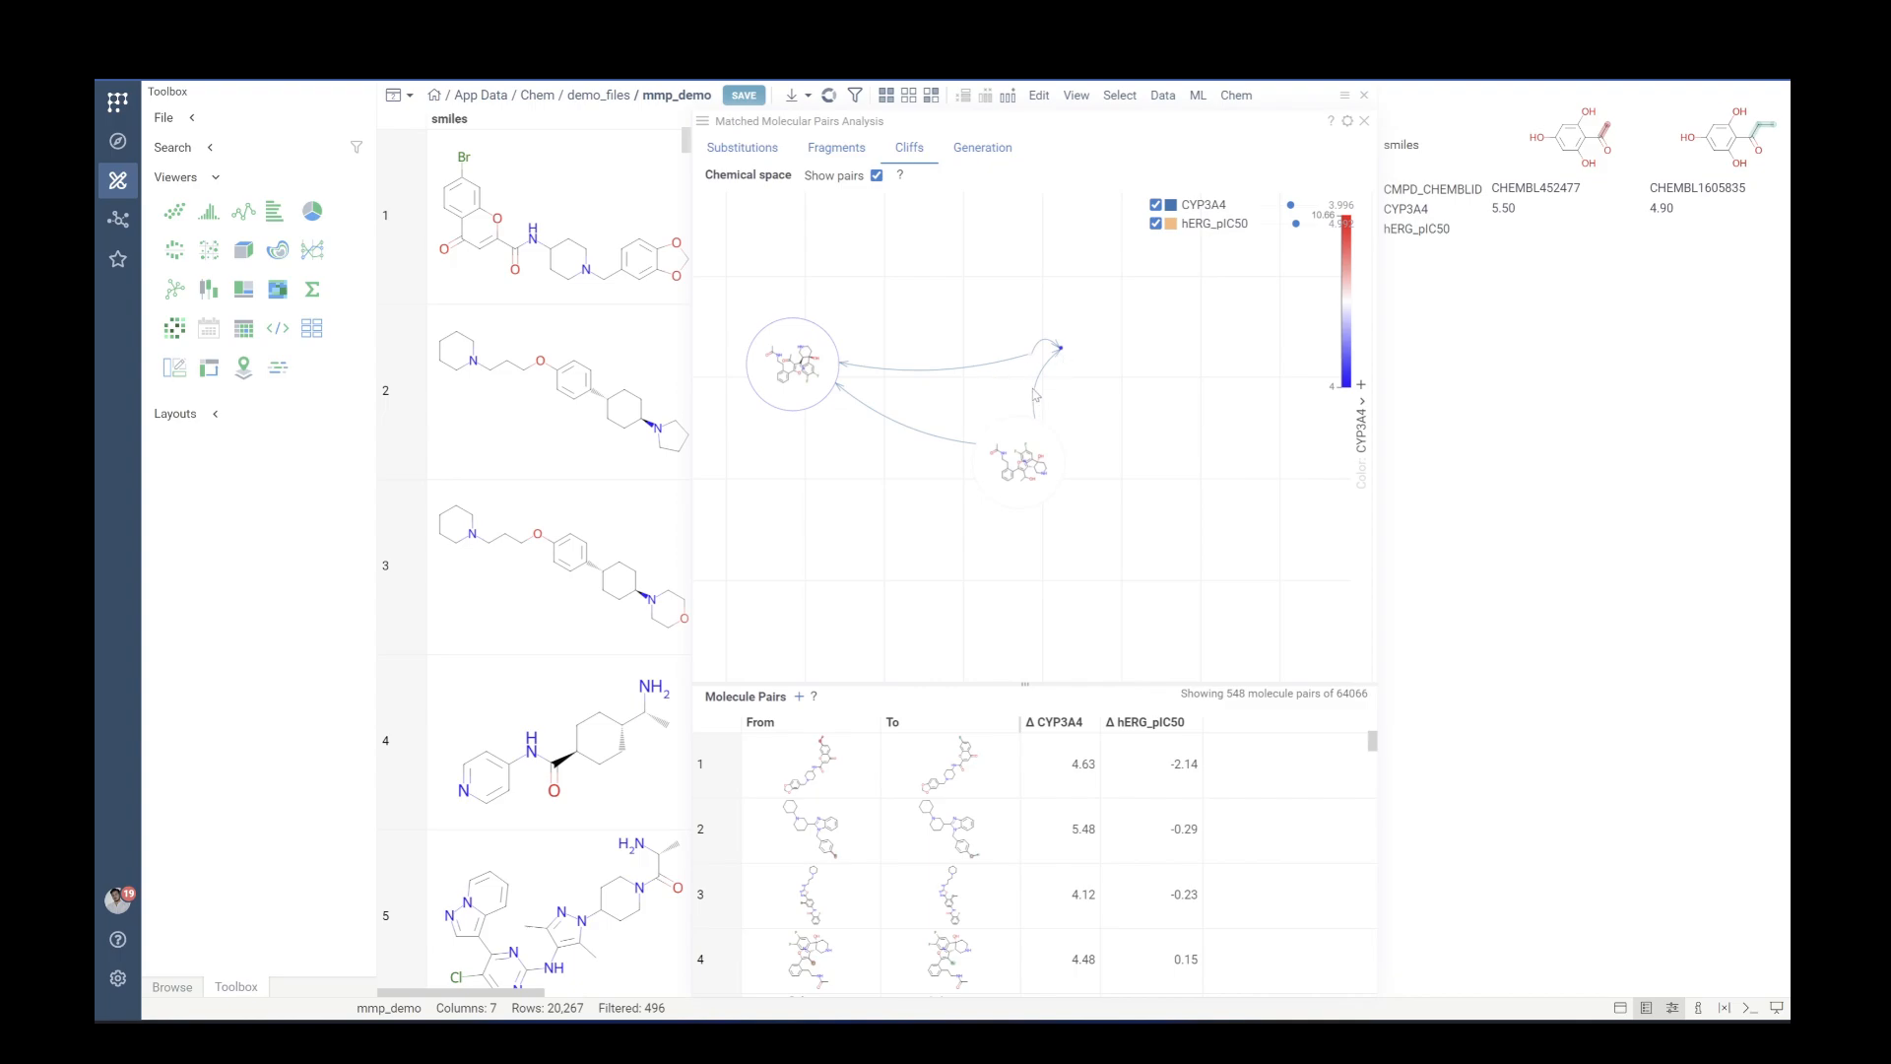
pyautogui.moveTo(1034, 395)
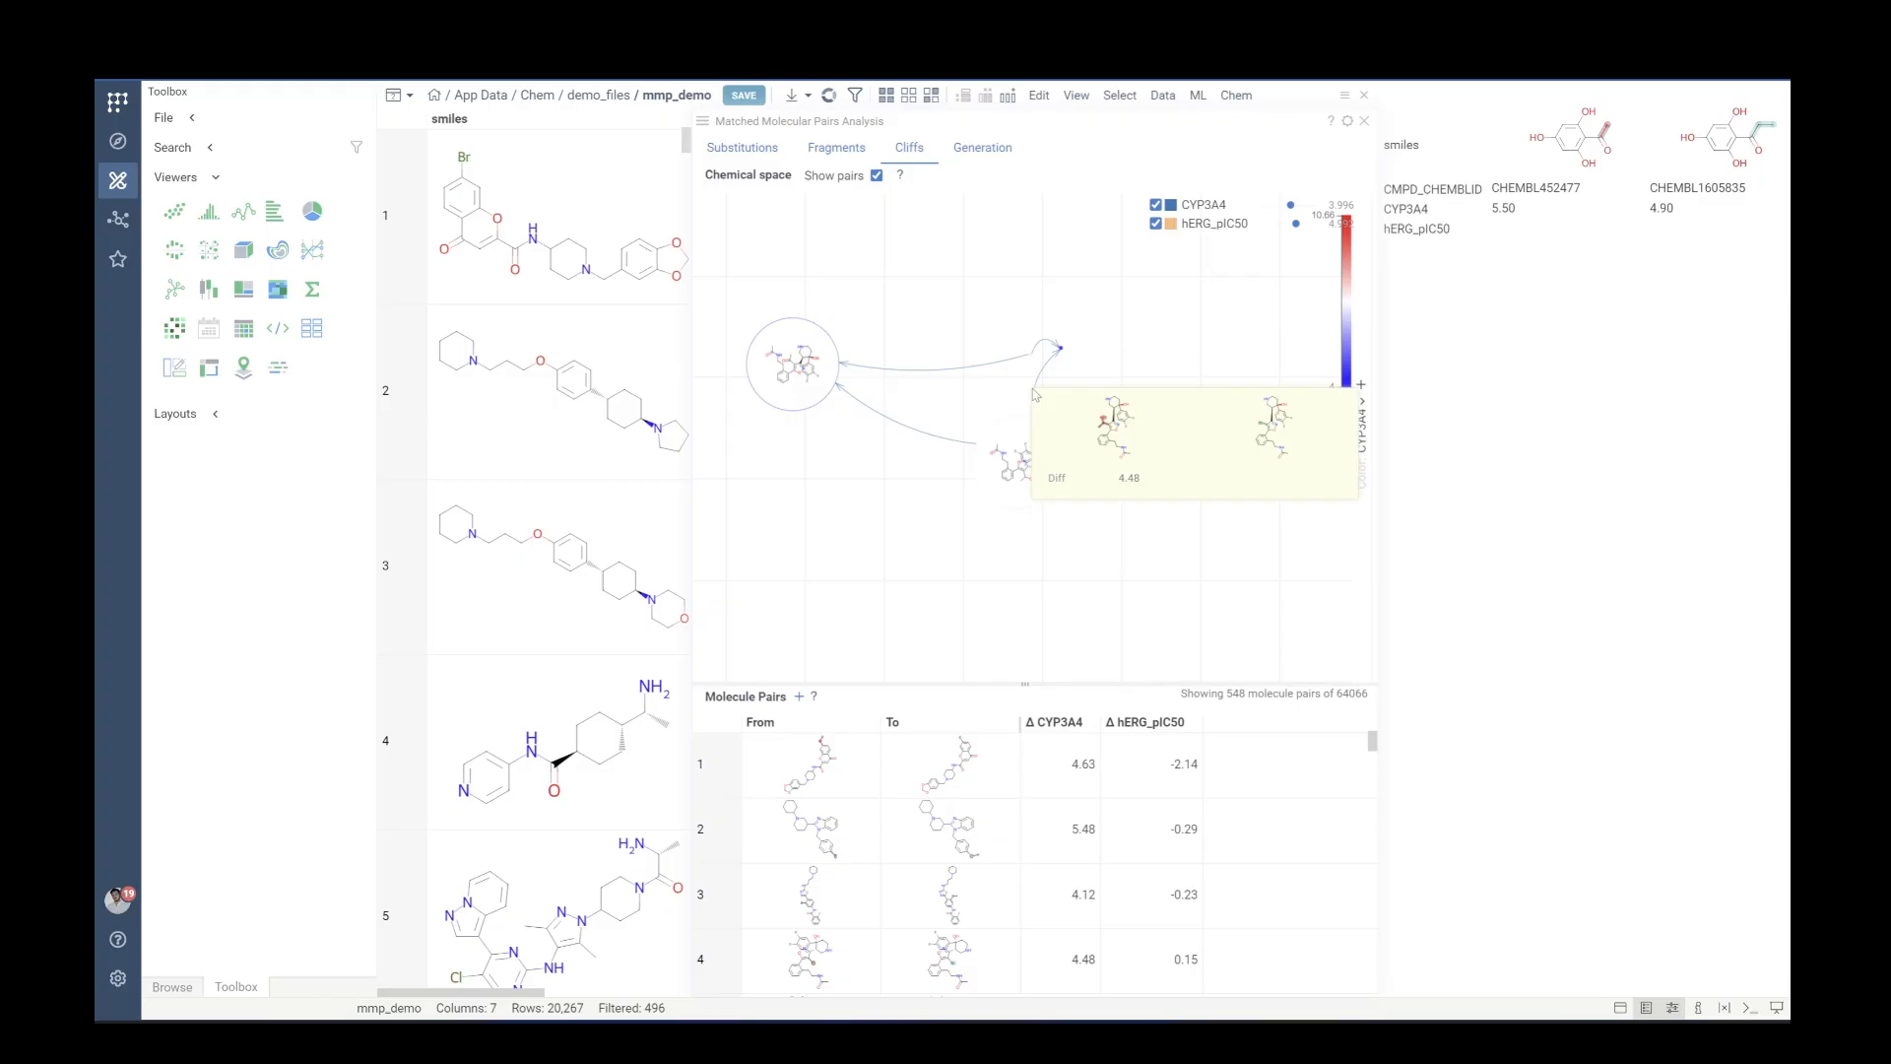
pyautogui.click(1035, 395)
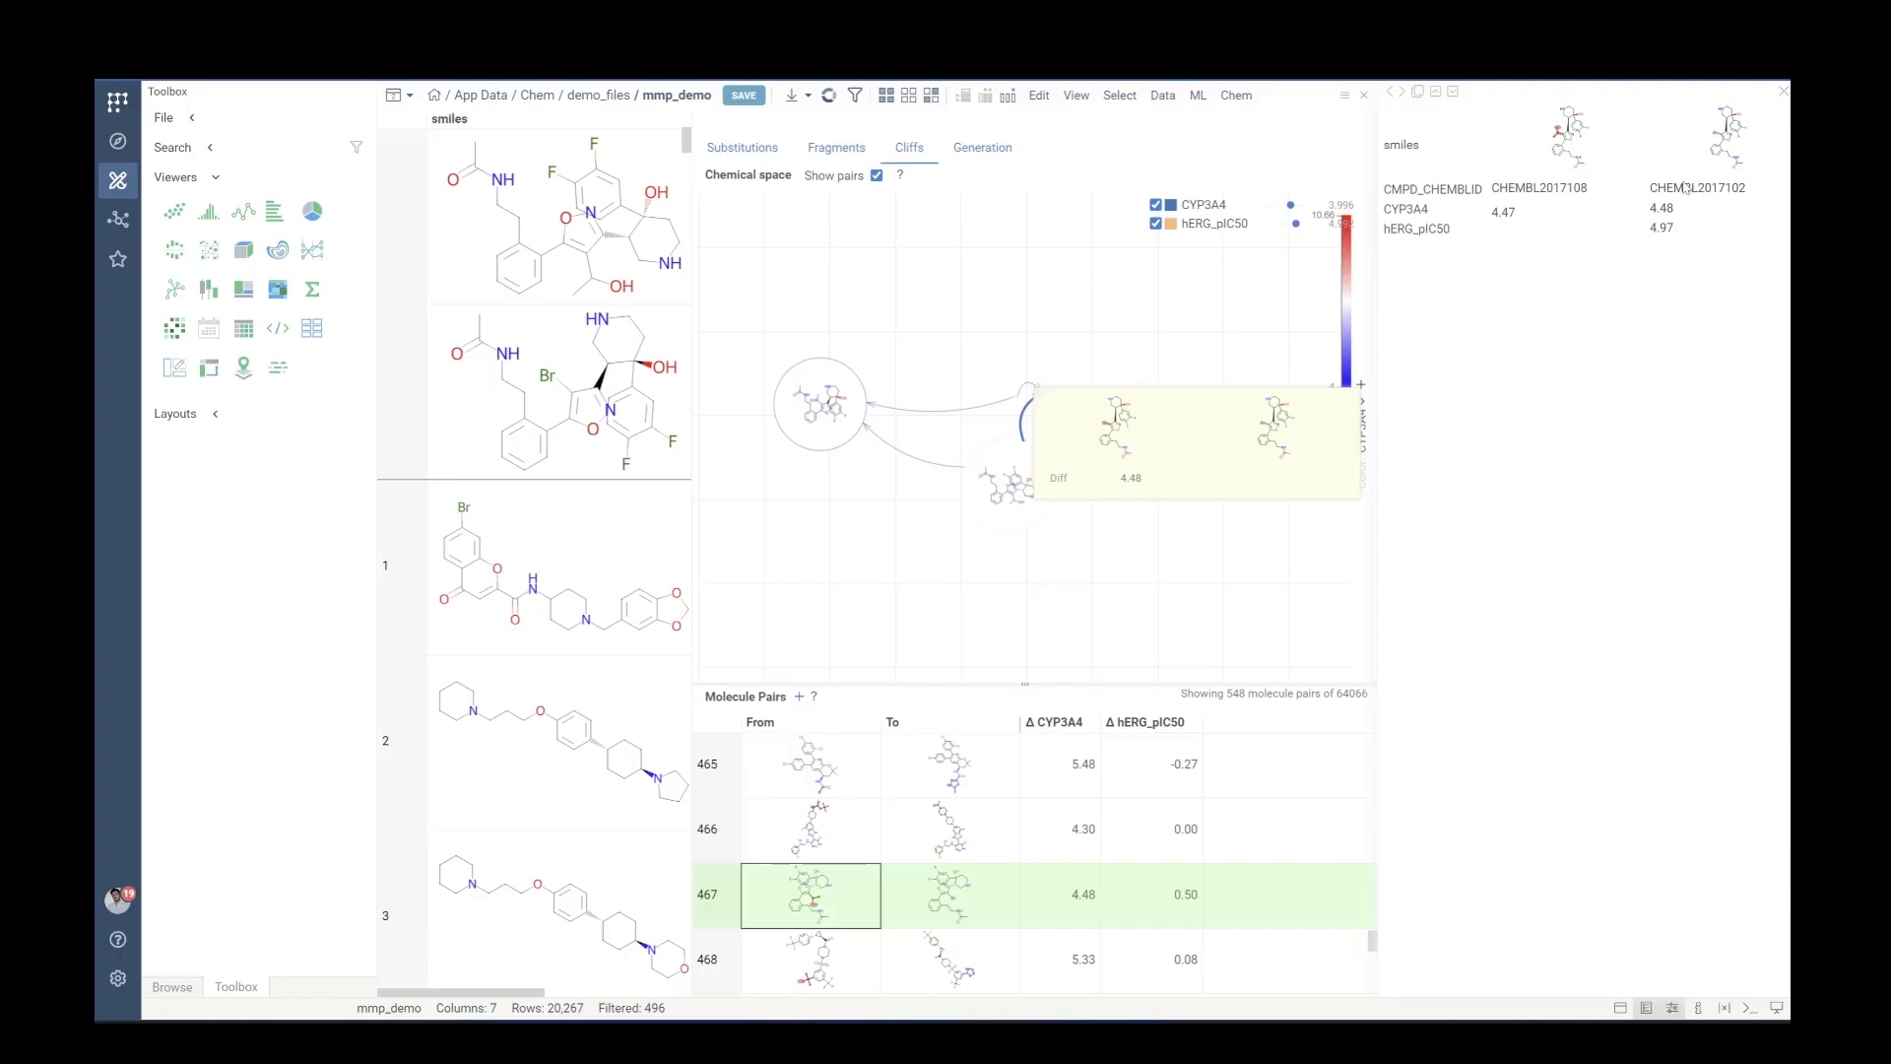
# Open the Generation tab and scroll across the generated molecules table's columns
pyautogui.click(982, 156)
pyautogui.moveTo(951, 999); pyautogui.dragTo(1078, 999)
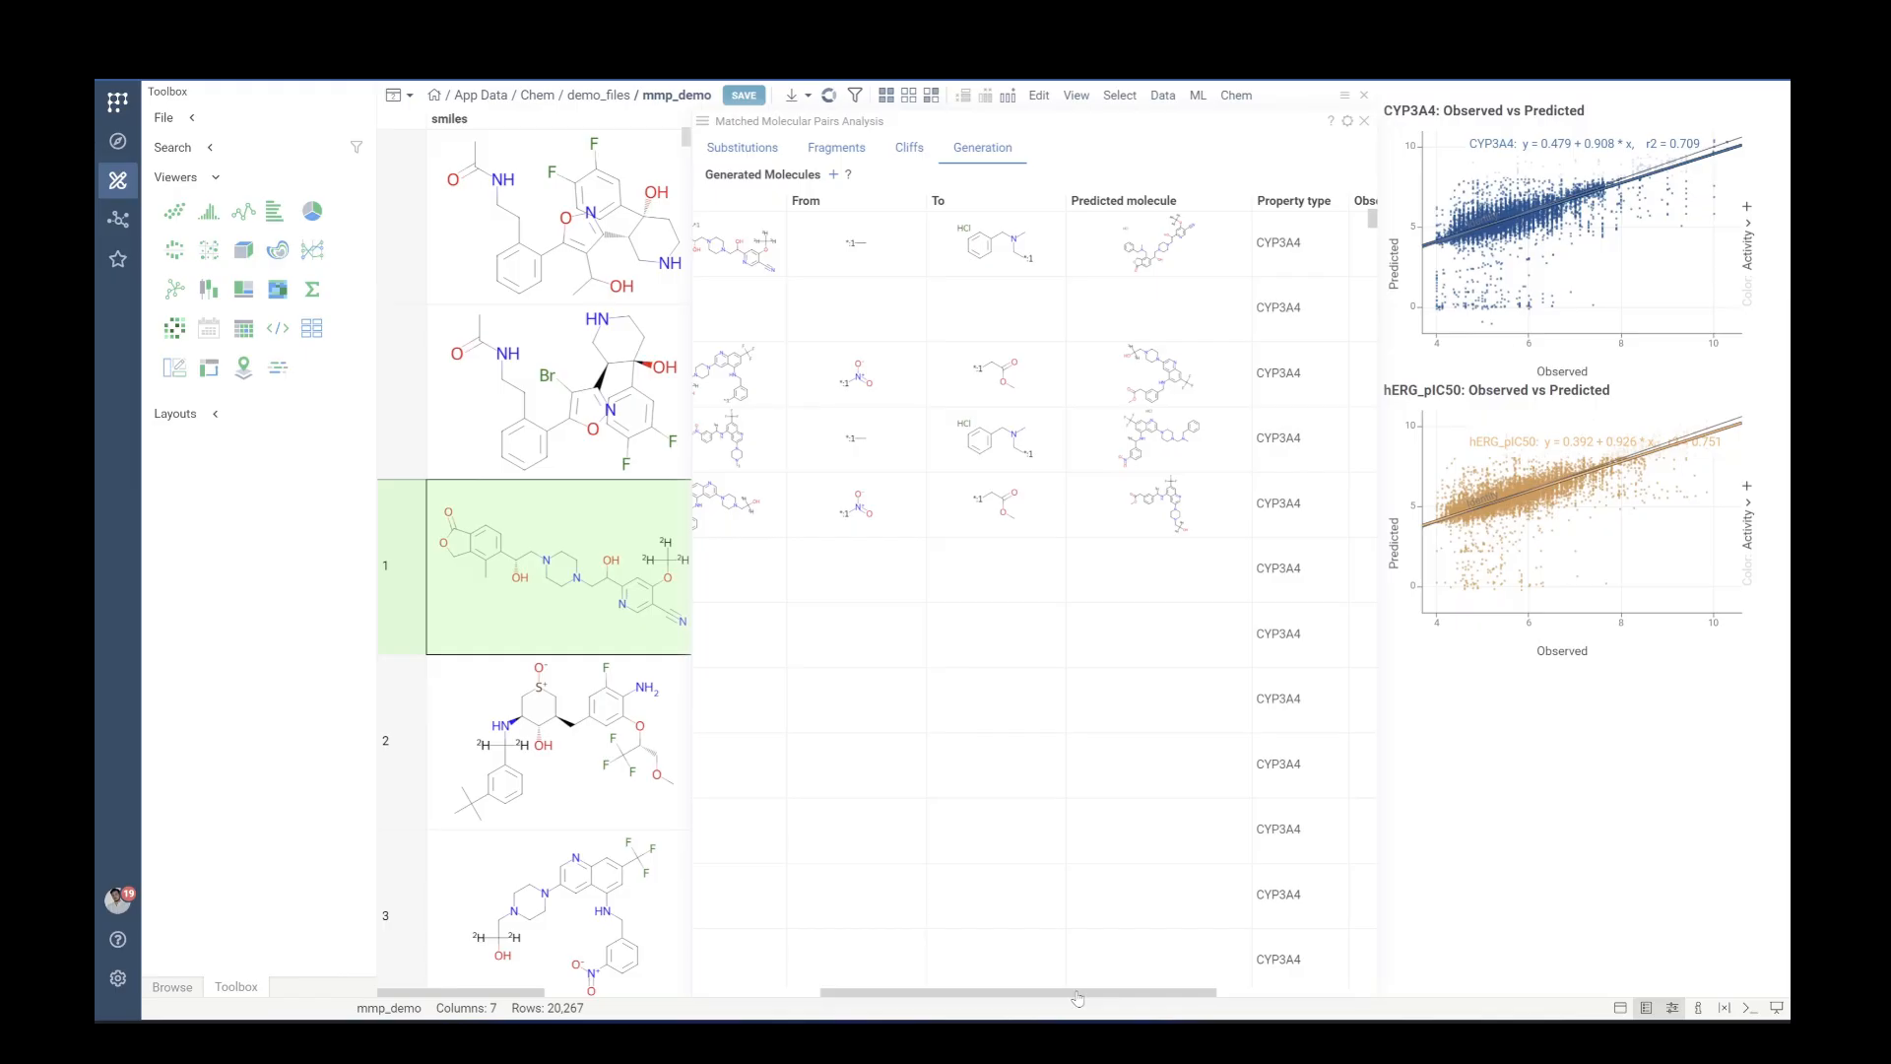
pyautogui.moveTo(1078, 999); pyautogui.dragTo(1011, 1005)
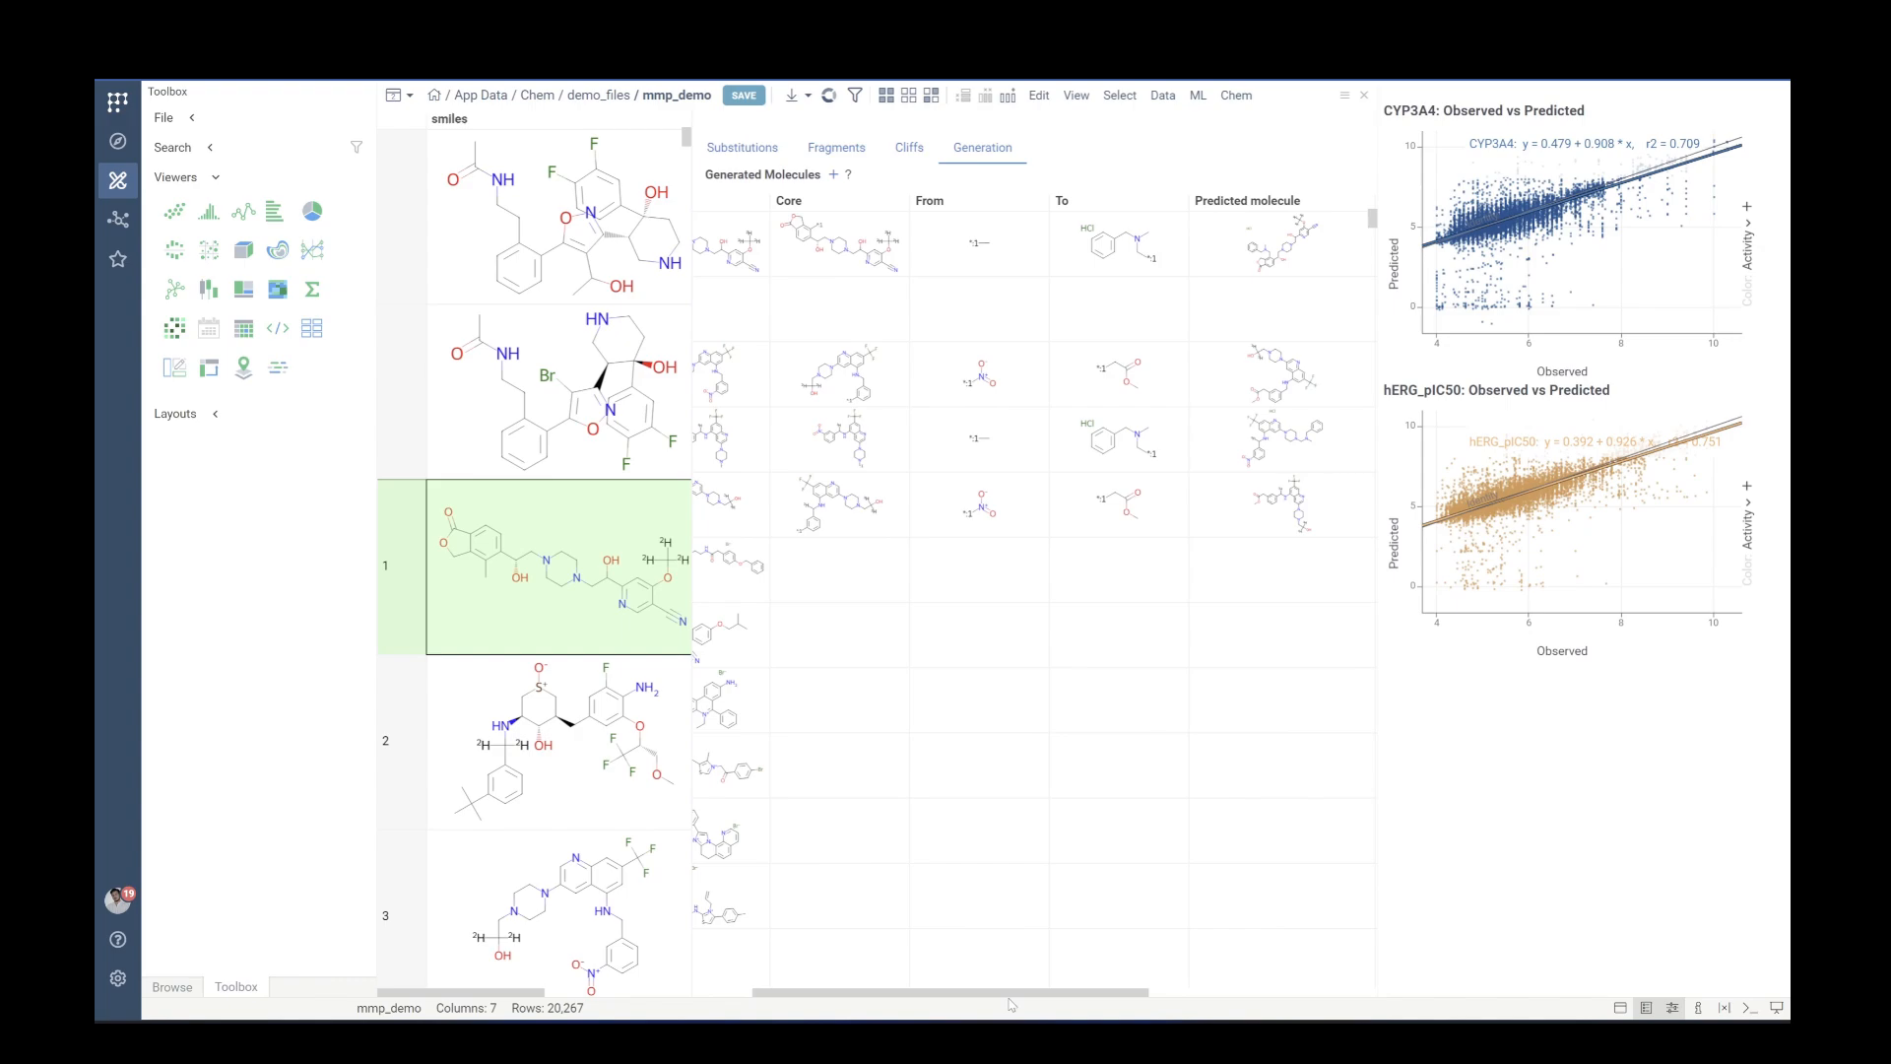
pyautogui.moveTo(1010, 1005); pyautogui.dragTo(1101, 1016)
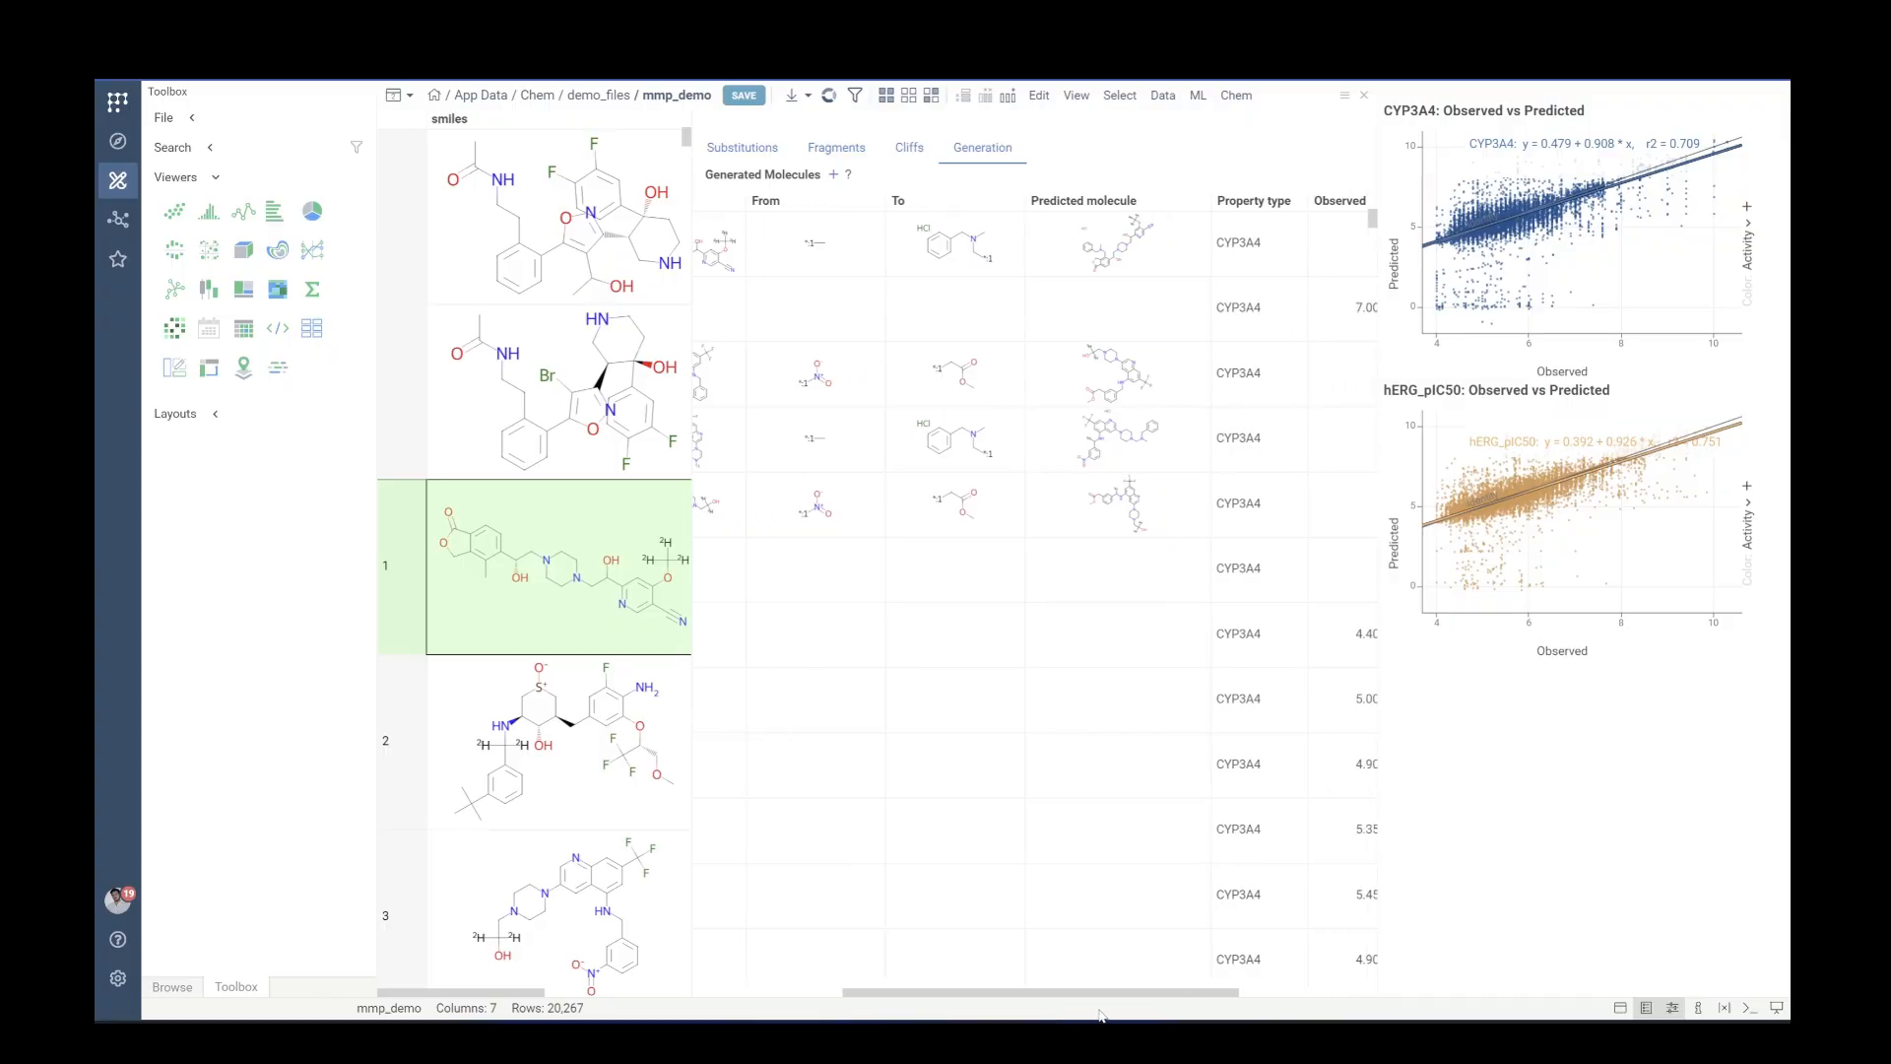
pyautogui.moveTo(1100, 1016); pyautogui.dragTo(1171, 1017)
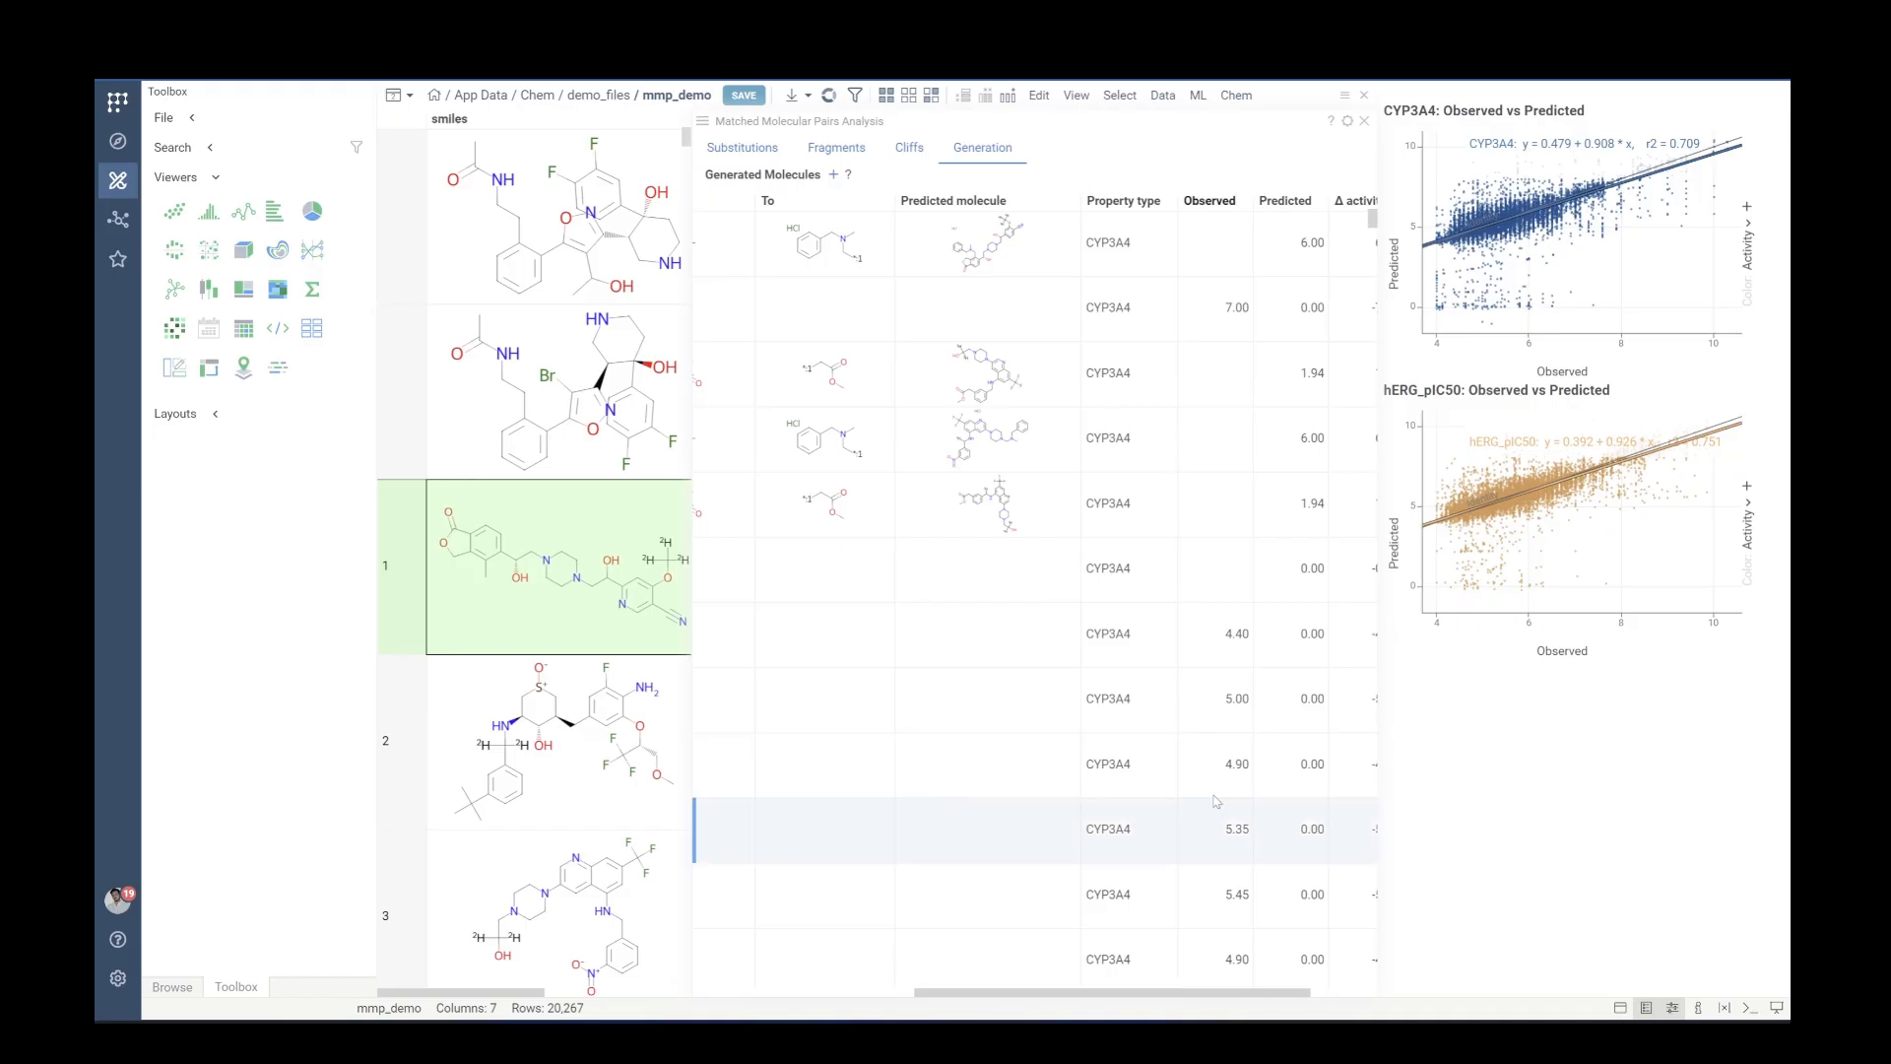
pyautogui.hscroll(-10, 961, 962)
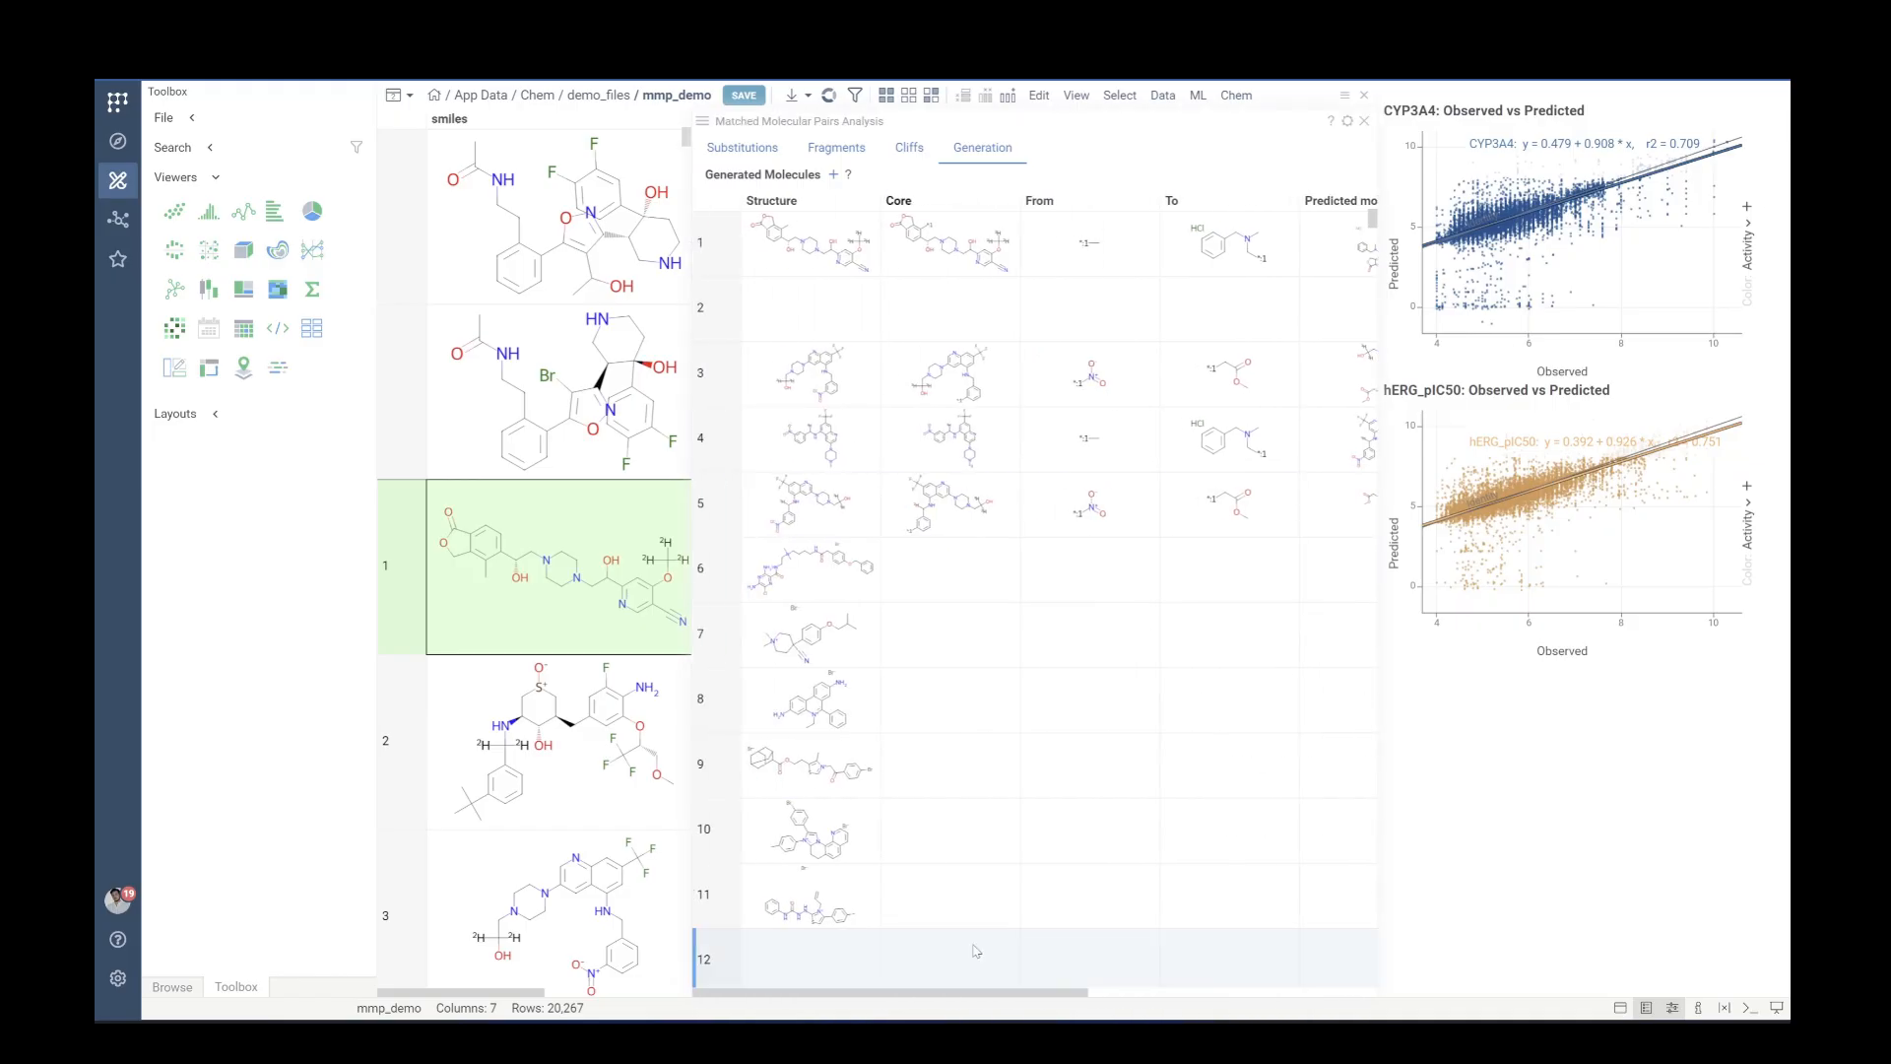
# Jump to the end of the generated molecules table and inspect the last row's prediction values
pyautogui.moveTo(1372, 218); pyautogui.dragTo(1372, 961)
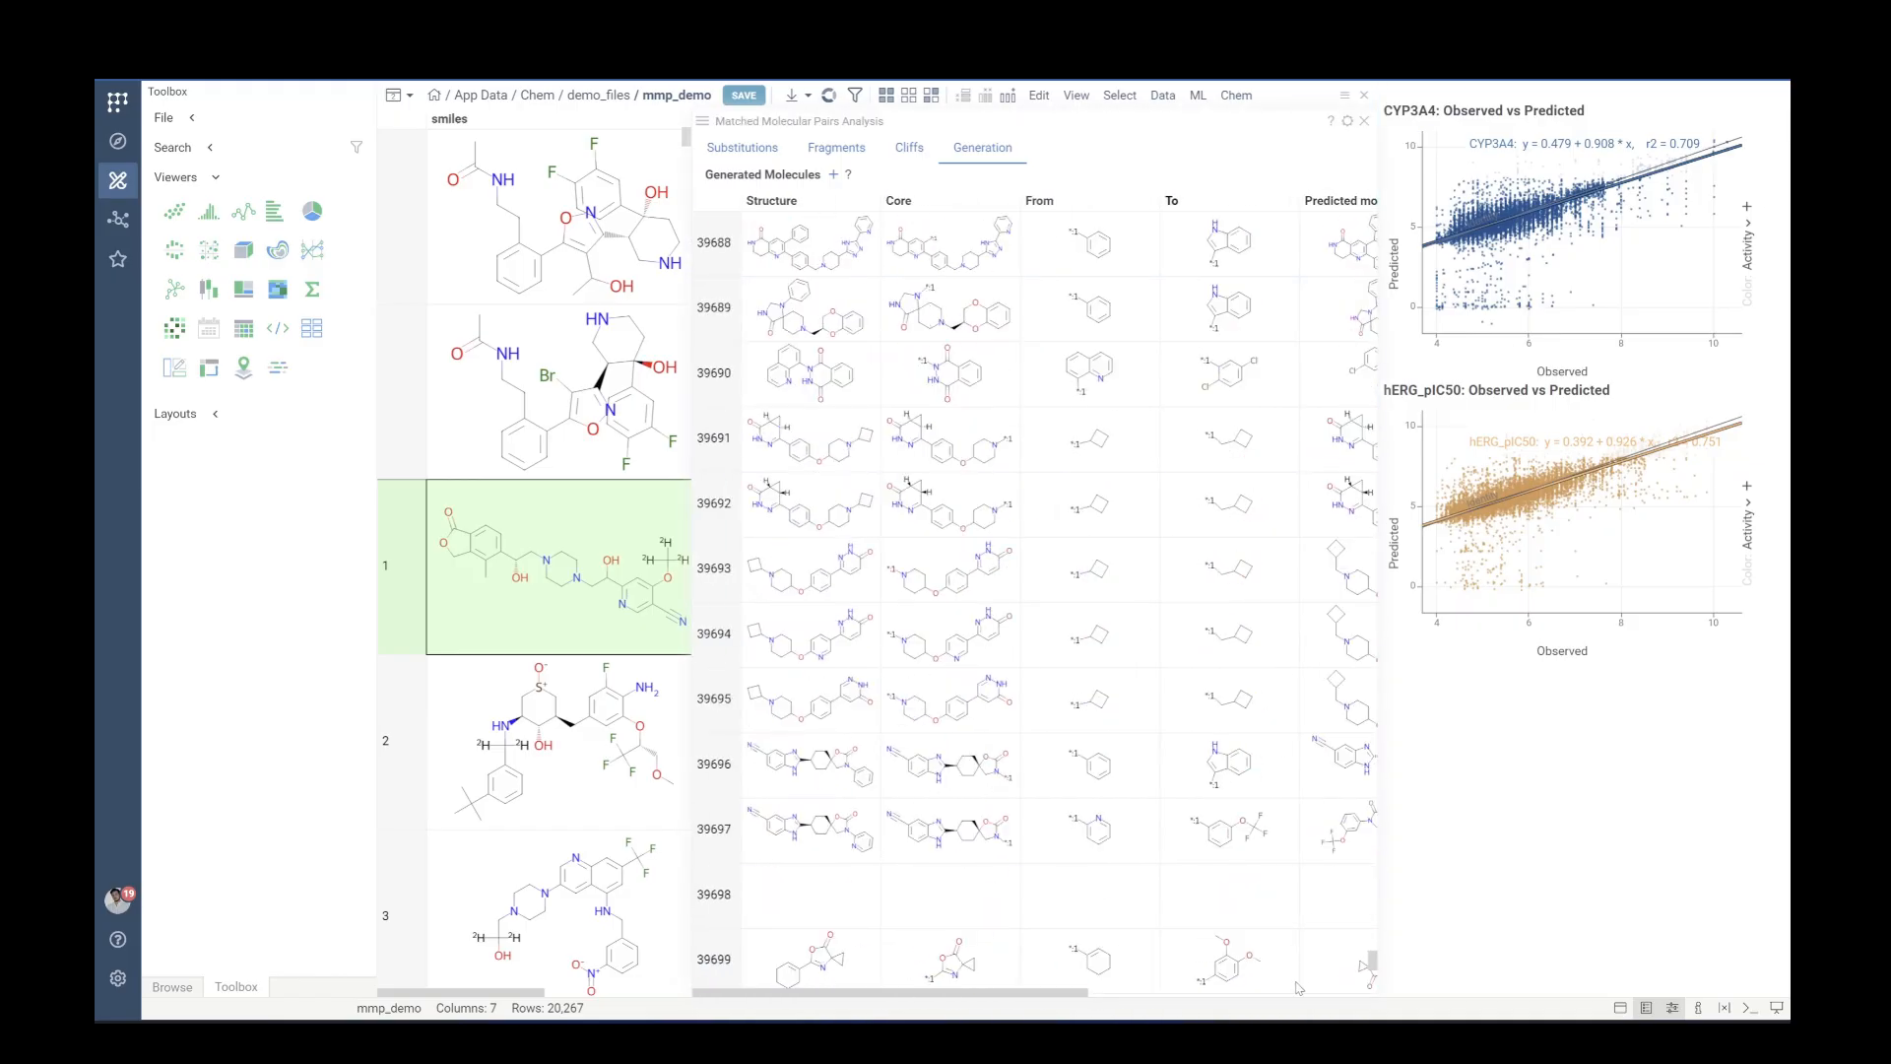
pyautogui.click(793, 898)
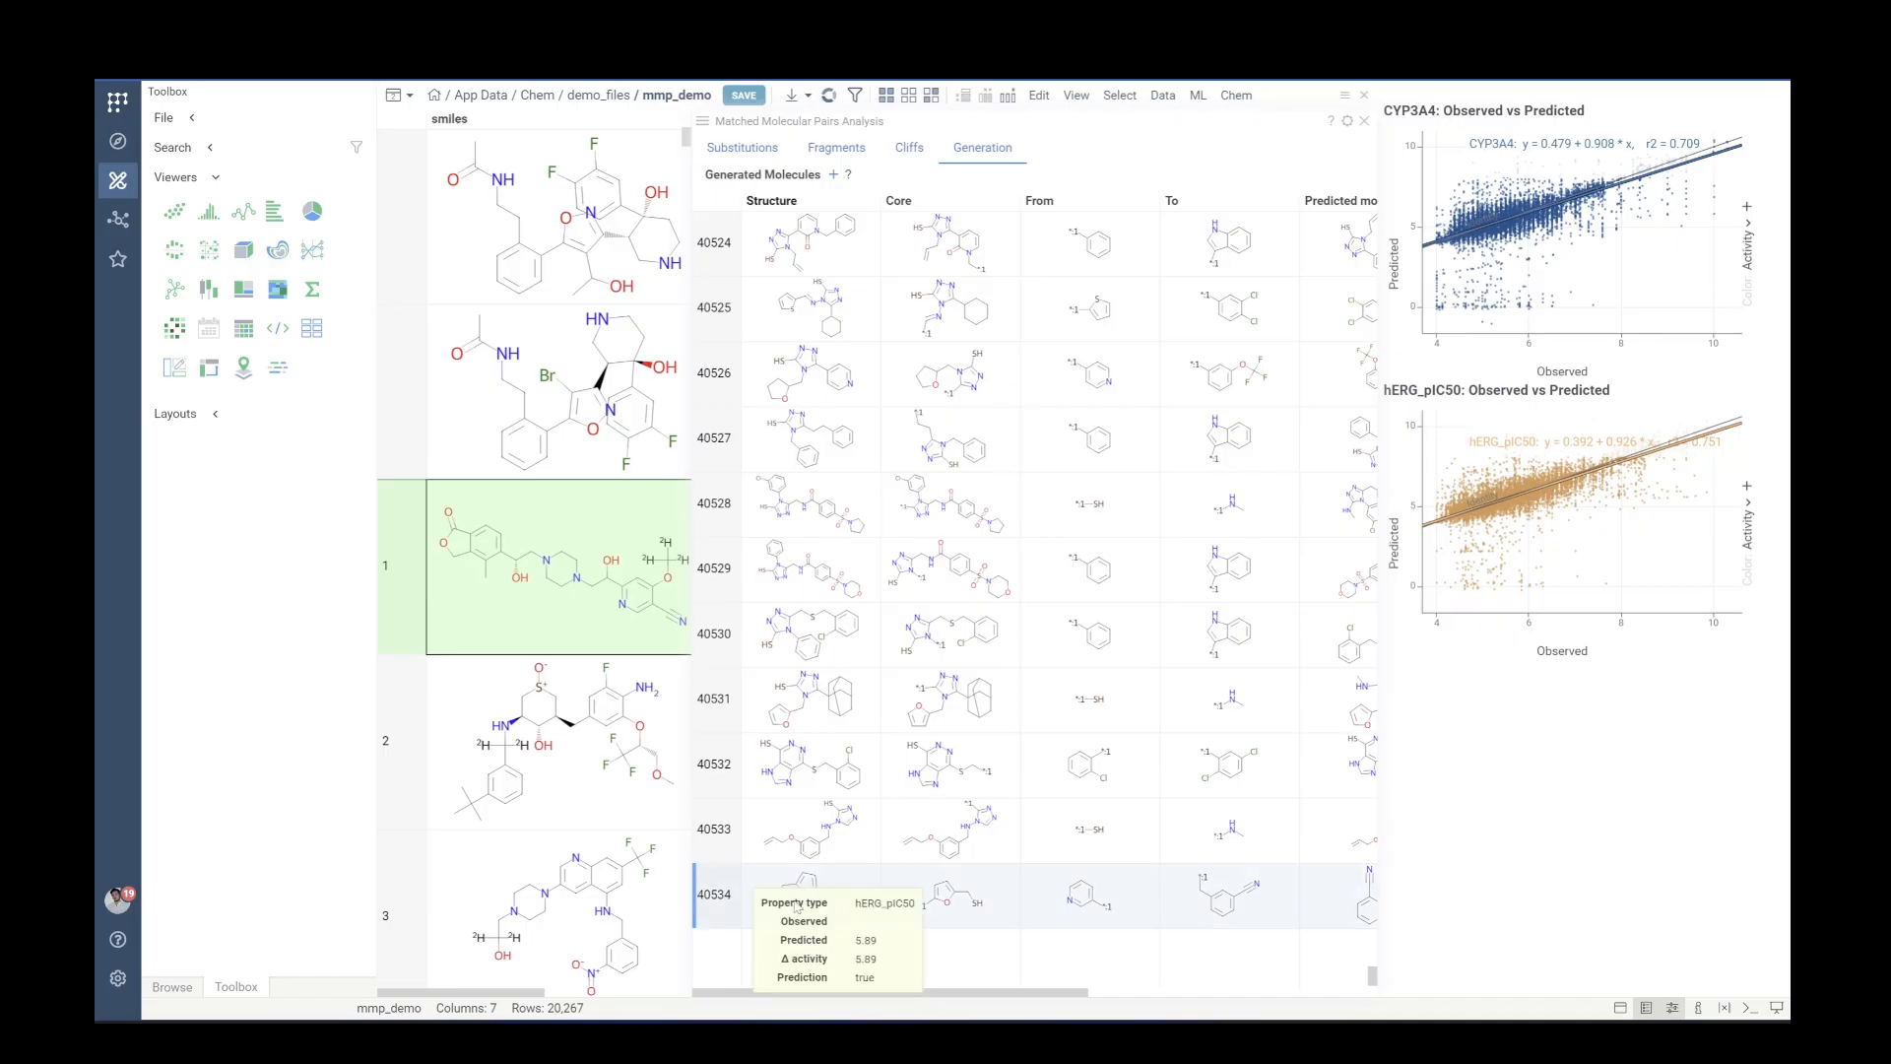
pyautogui.moveTo(904, 993); pyautogui.dragTo(1167, 1007)
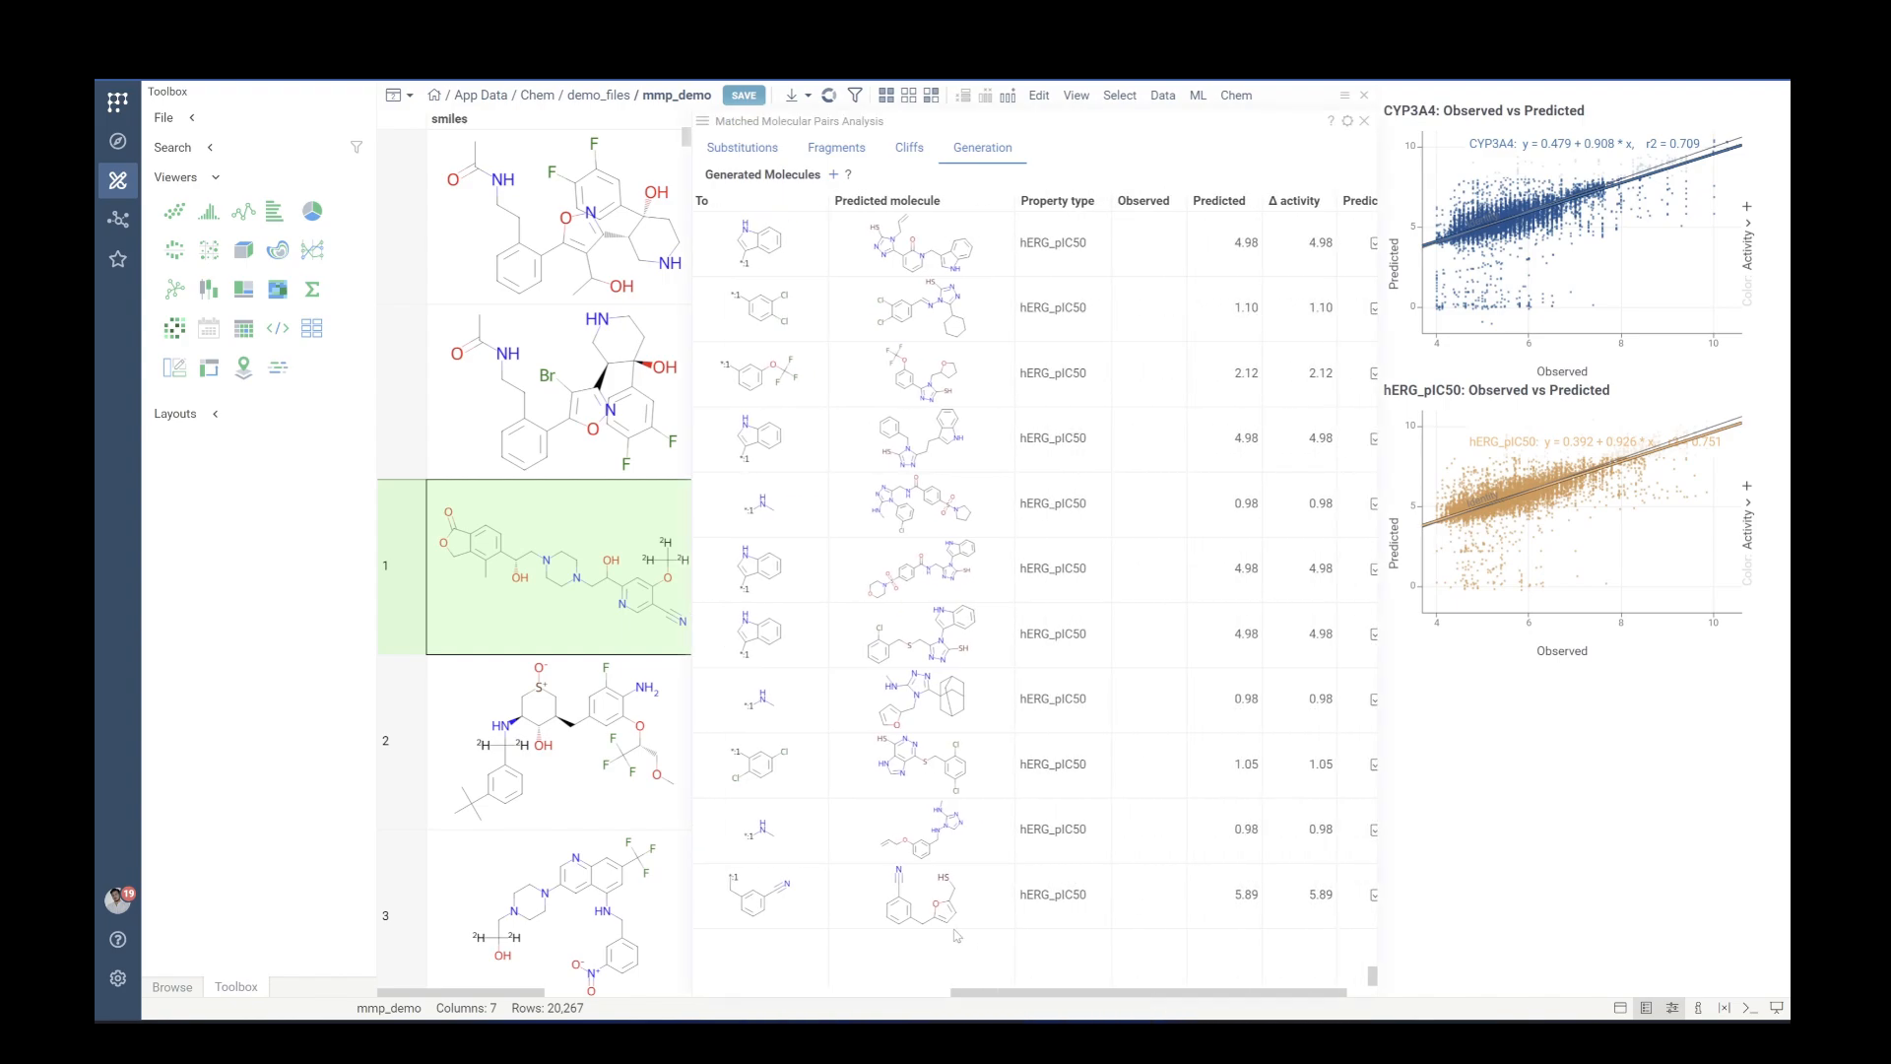
pyautogui.moveTo(971, 913)
pyautogui.moveTo(1021, 995); pyautogui.dragTo(1067, 1001)
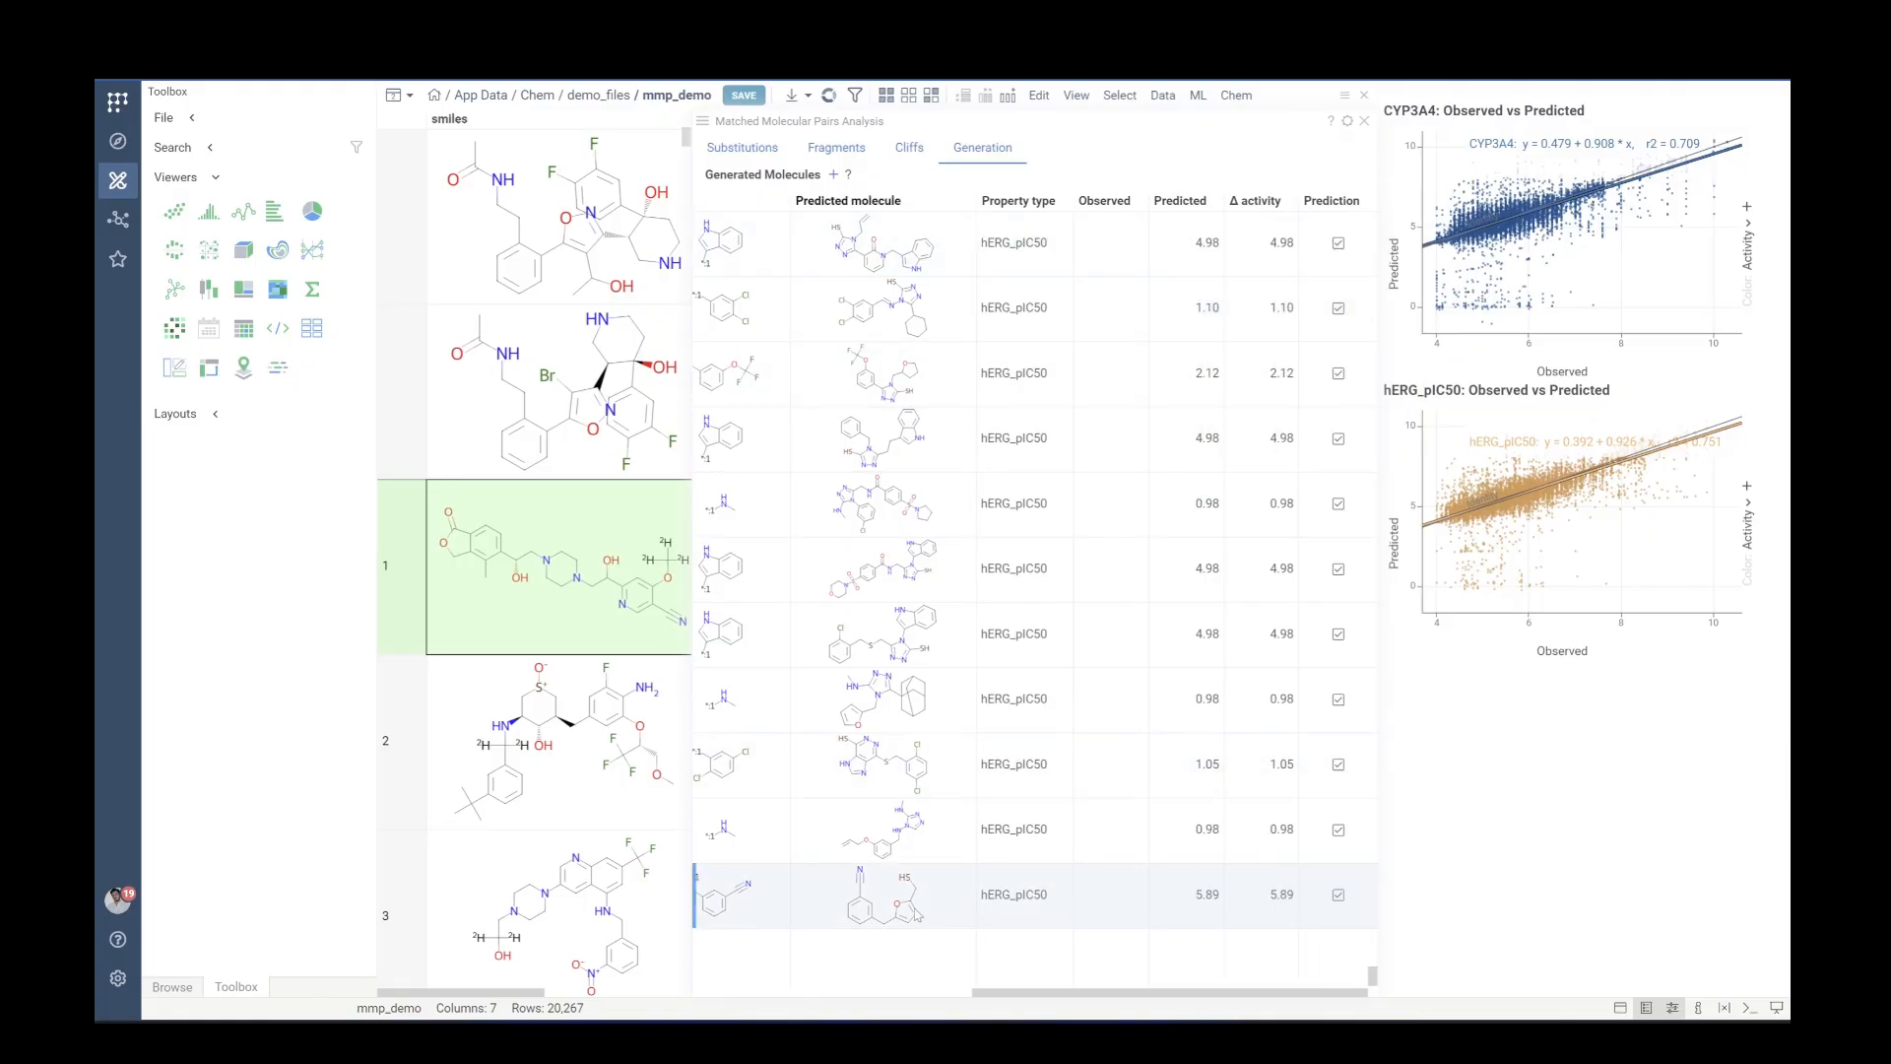
pyautogui.moveTo(1291, 701)
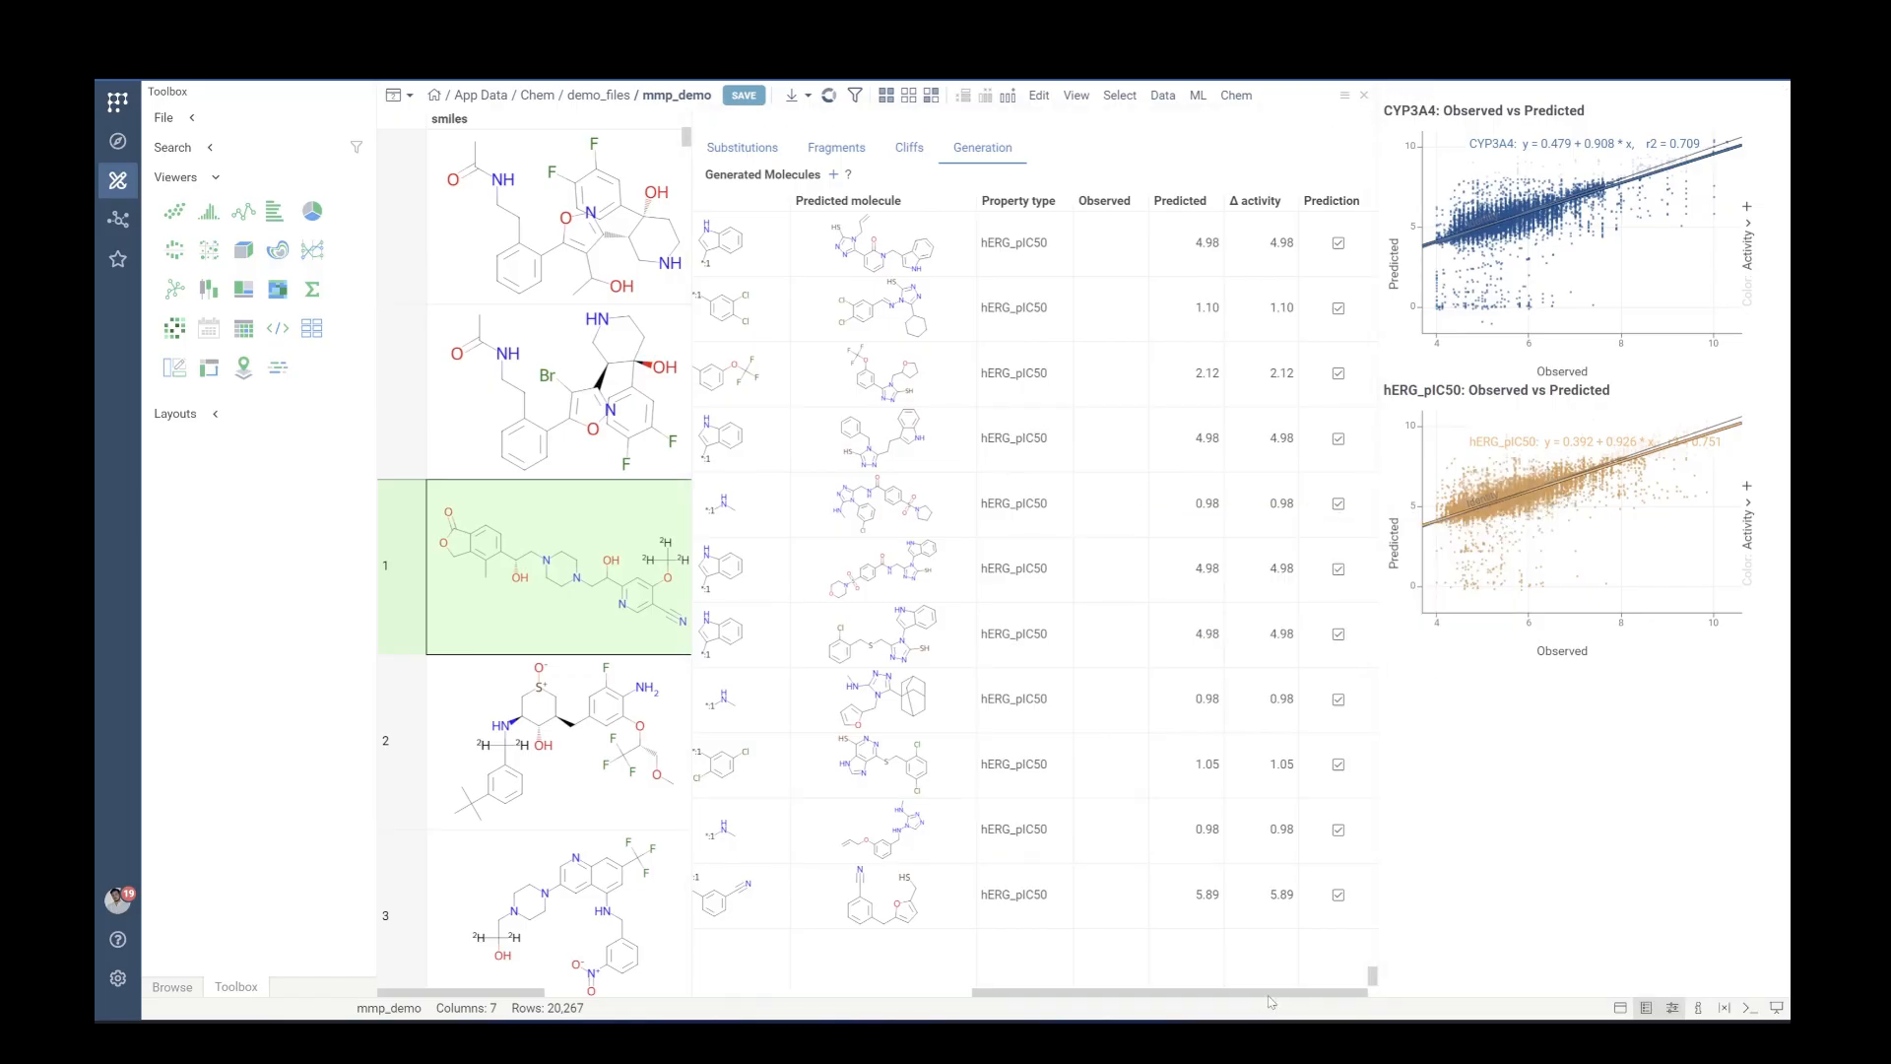
pyautogui.moveTo(1272, 1001); pyautogui.dragTo(998, 997)
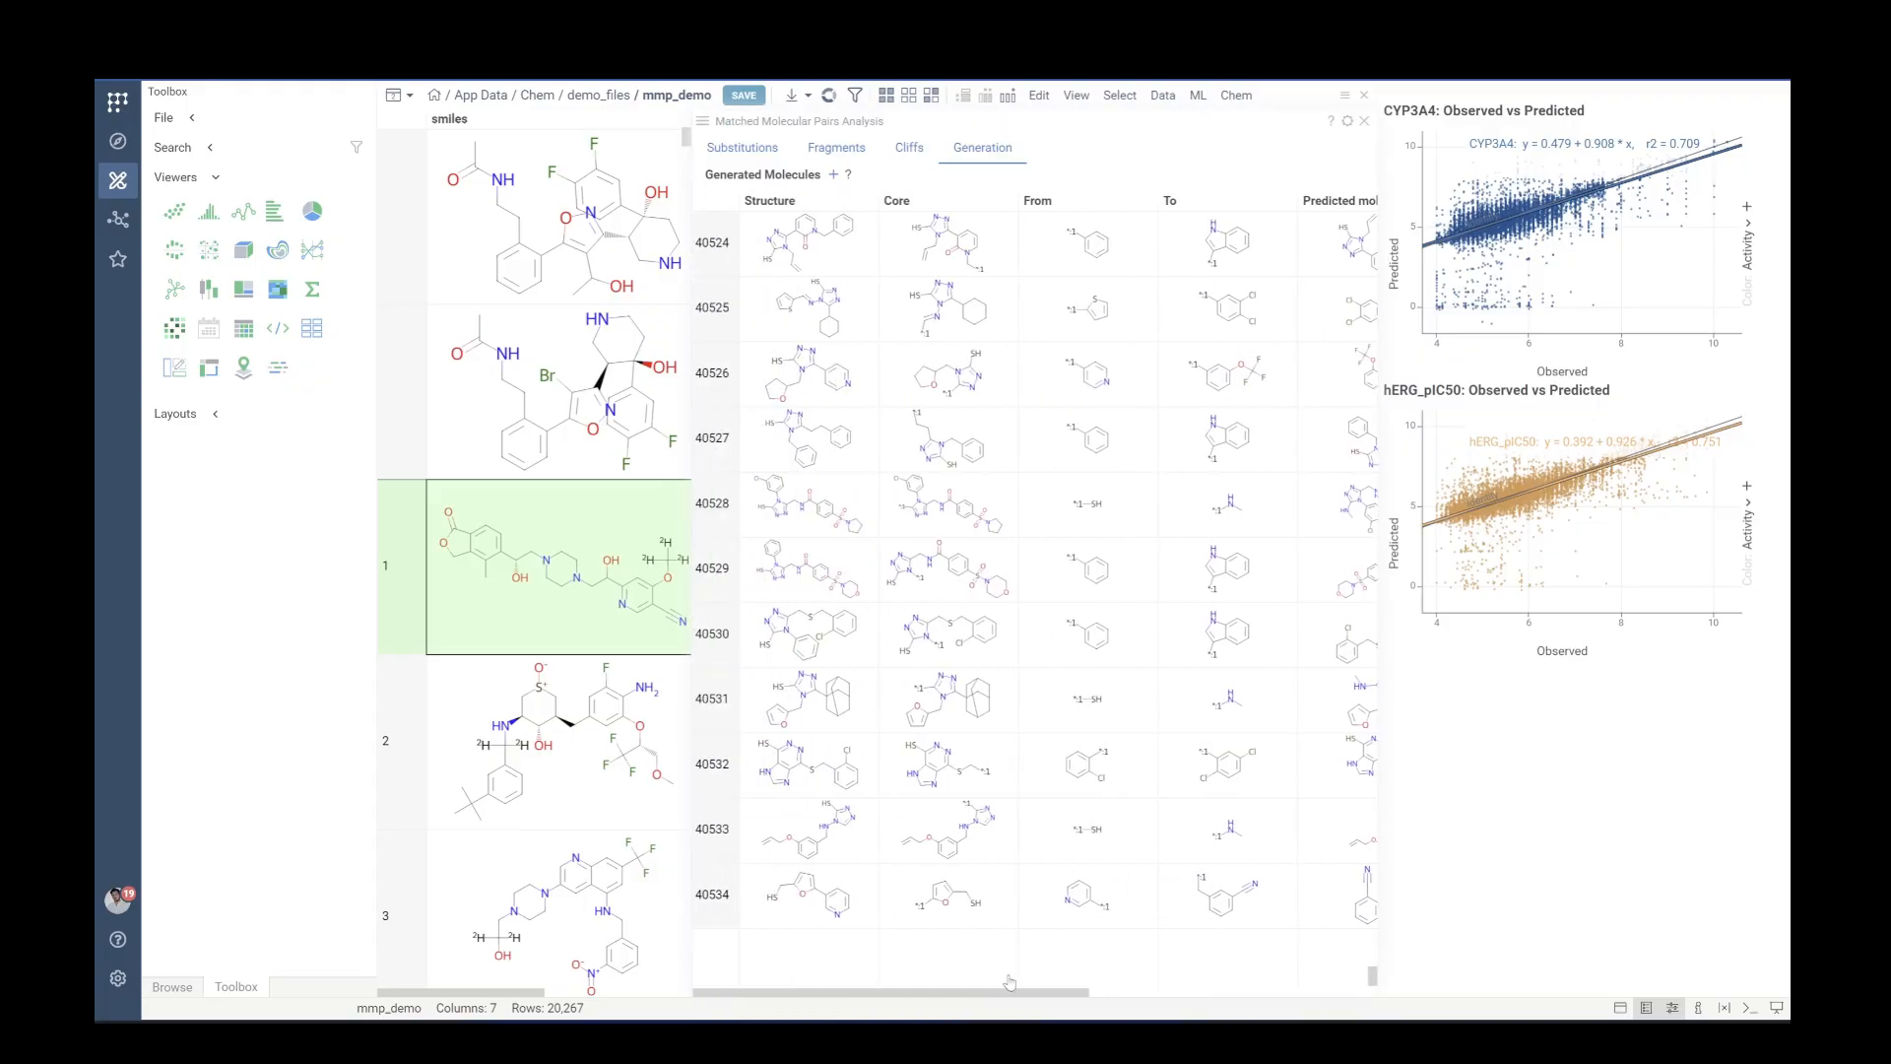